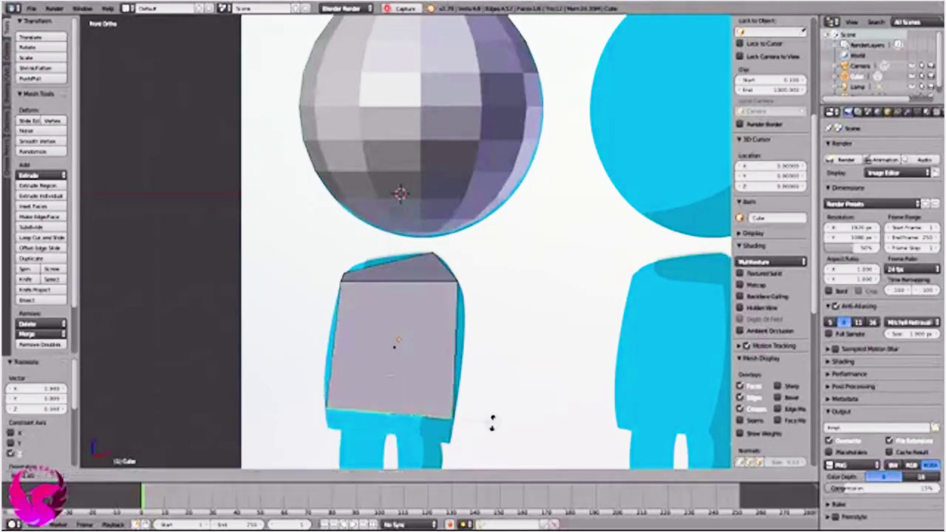
# Step: Lower and rotate the top body face, then add a horizontal loop cut and scale it
pyautogui.click(541, 396)
pyautogui.click(533, 401)
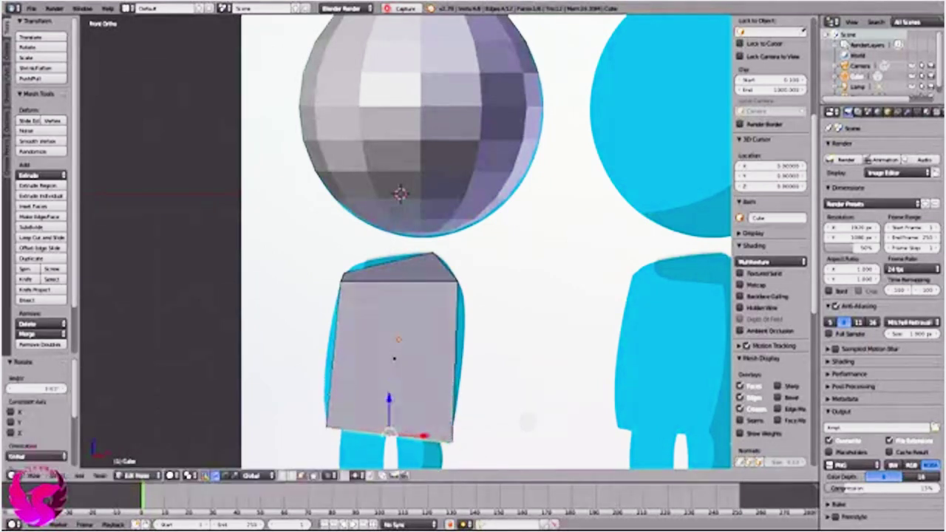
pyautogui.hotkey('ctrl', 'r')
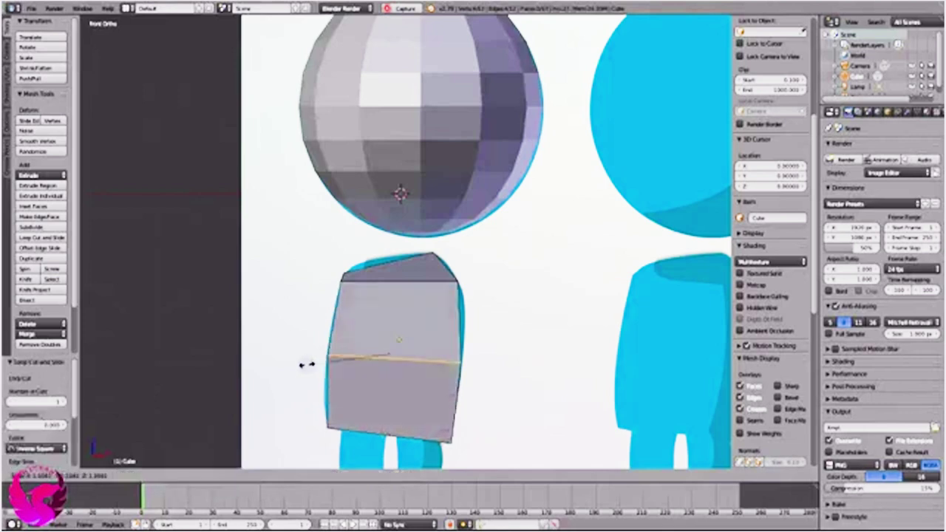
pyautogui.click(305, 365)
pyautogui.press('s')
pyautogui.click(416, 291)
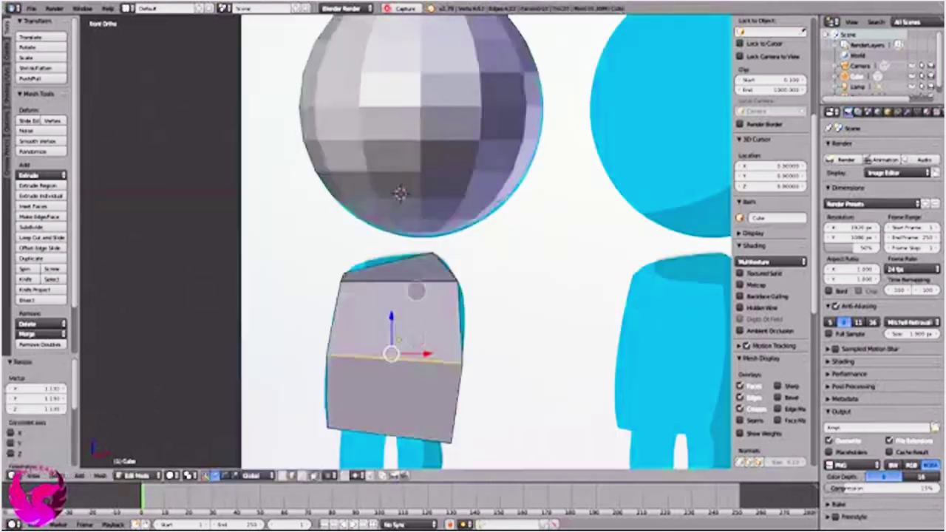
# Step: Add two more horizontal loops toward the top of the body and scale them to taper
pyautogui.click(399, 340)
pyautogui.press('s')
pyautogui.click(399, 339)
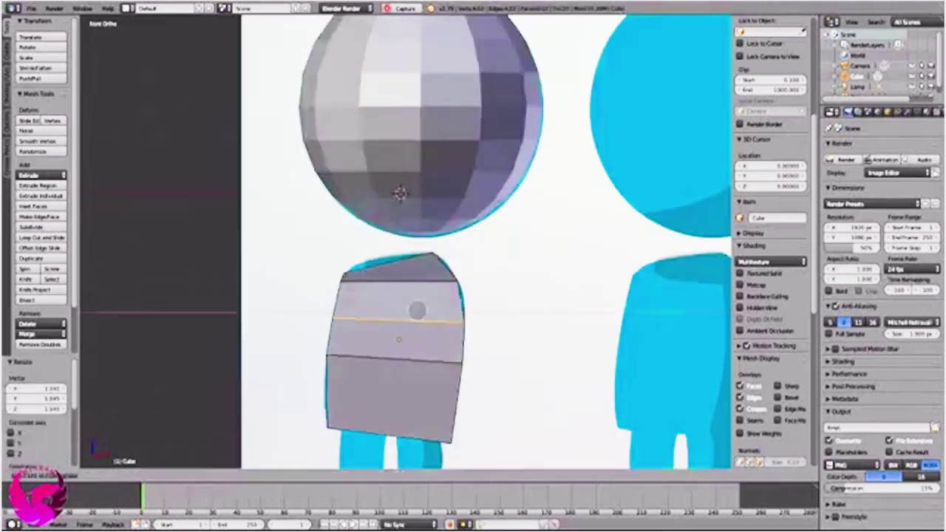
pyautogui.click(498, 302)
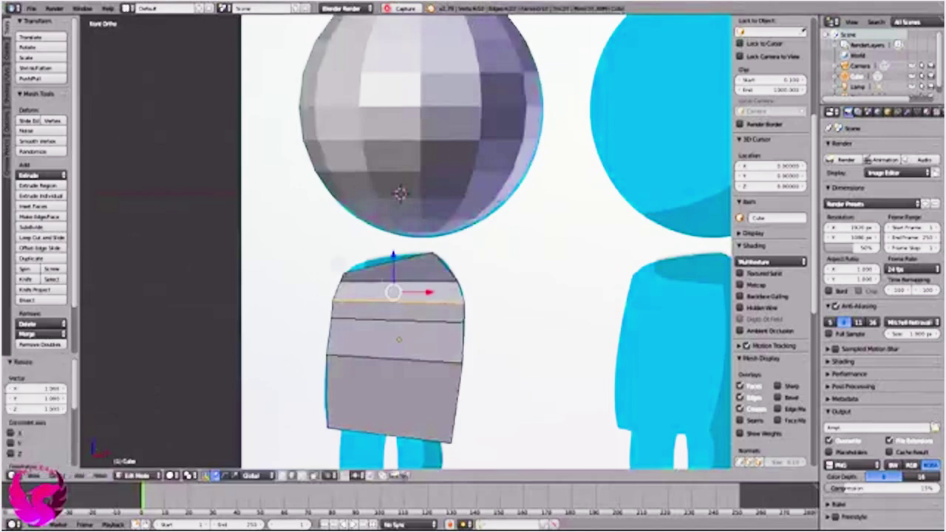
# Step: Add a vertical center loop down the torso and scale its width
pyautogui.press('Return')
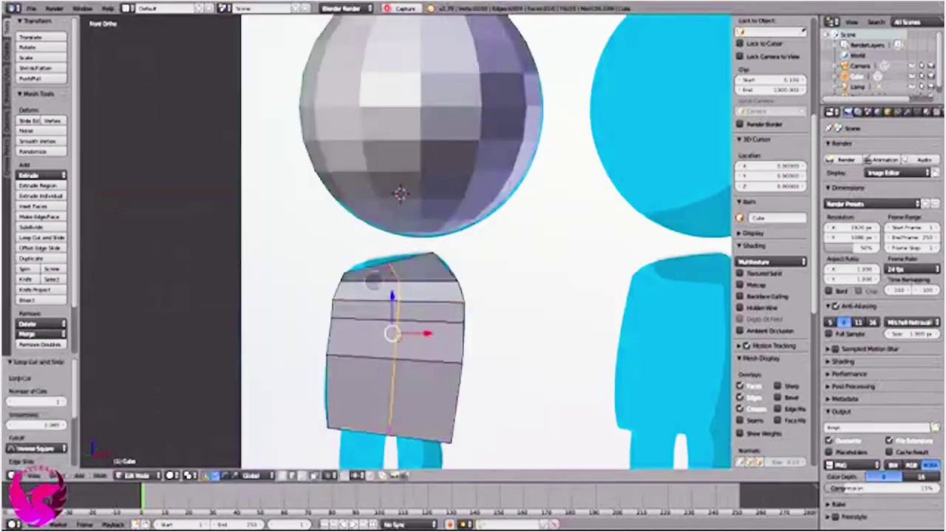
pyautogui.click(339, 340)
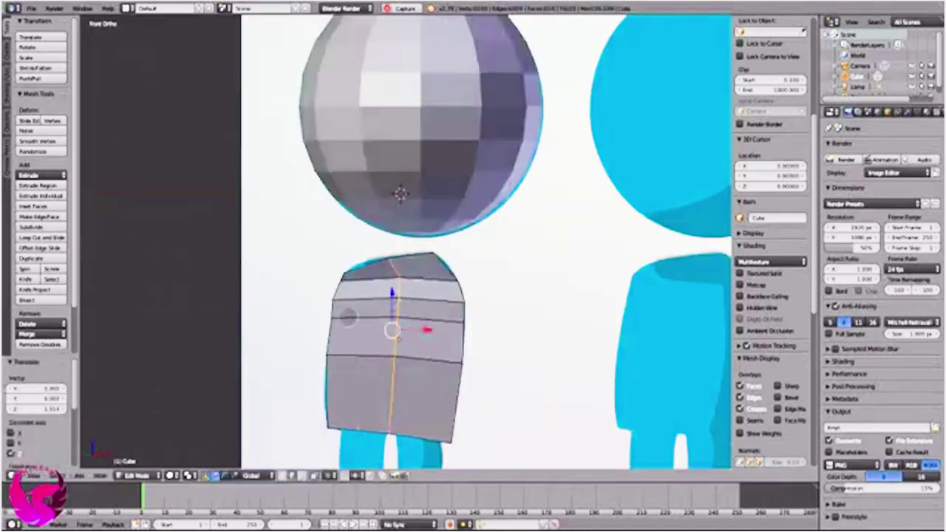
pyautogui.press('s')
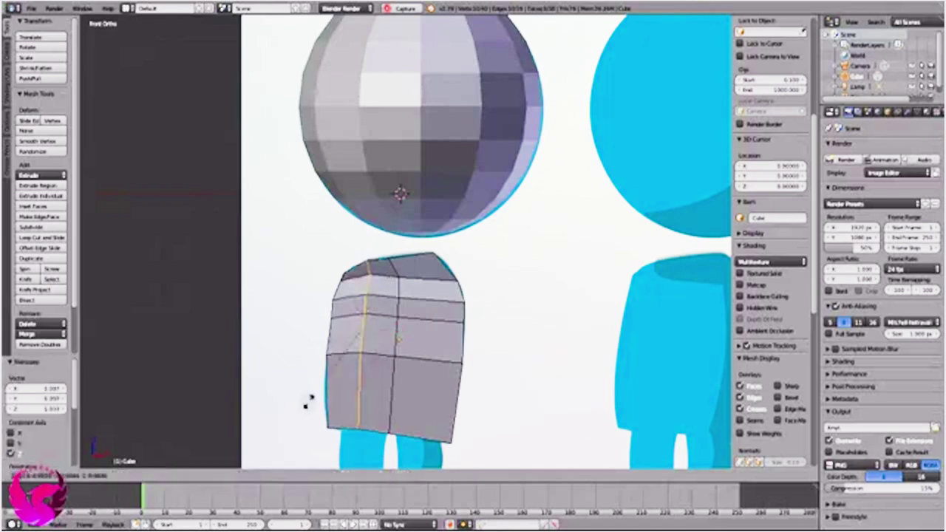
pyautogui.click(309, 402)
pyautogui.moveTo(347, 374)
pyautogui.mouseDown(button='middle')
pyautogui.moveTo(370, 376)
pyautogui.moveTo(433, 334)
pyautogui.mouseUp(button='middle')
# Step: Add three more loop cuts front-to-back and vertically through the torso, keeping the last one centred
pyautogui.press('KP_1')
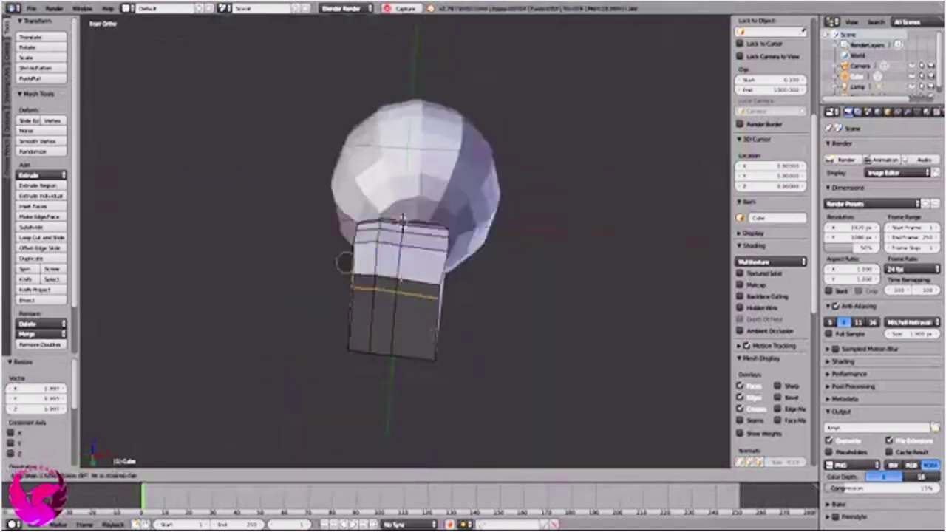
pyautogui.hotkey('ctrl', 'r')
pyautogui.moveTo(334, 334)
pyautogui.mouseDown(button='middle')
pyautogui.moveTo(338, 294)
pyautogui.moveTo(399, 283)
pyautogui.mouseUp(button='middle')
pyautogui.hotkey('ctrl', 'r')
pyautogui.click(329, 300)
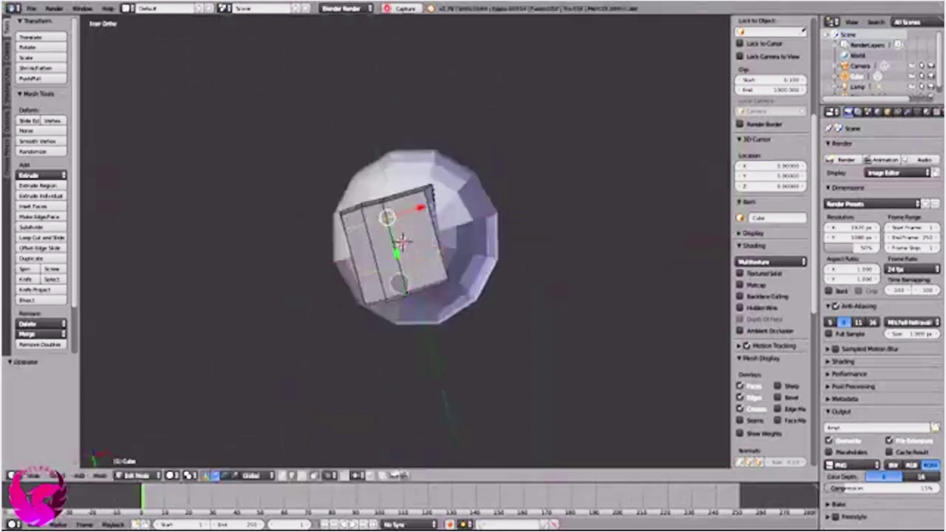
pyautogui.click(319, 240)
pyautogui.hotkey('ctrl', 'r')
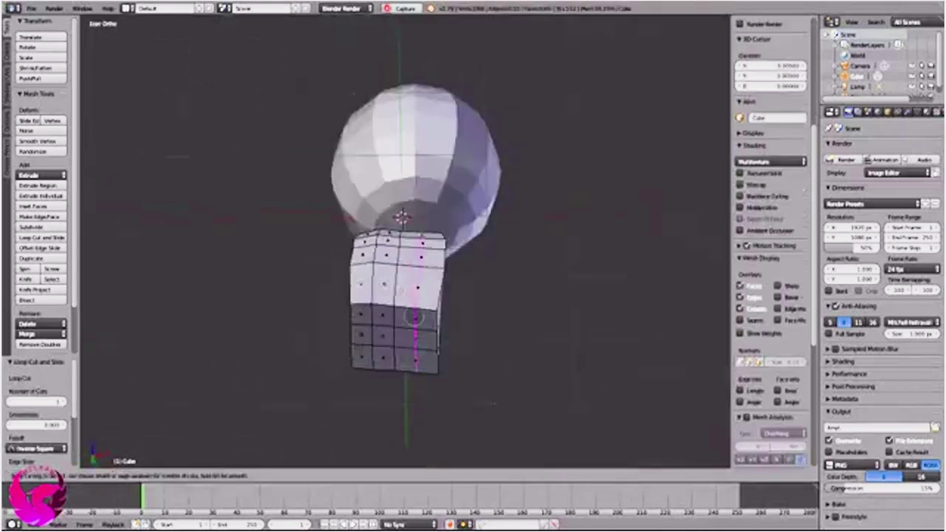
pyautogui.click(411, 317)
pyautogui.rightClick(382, 337)
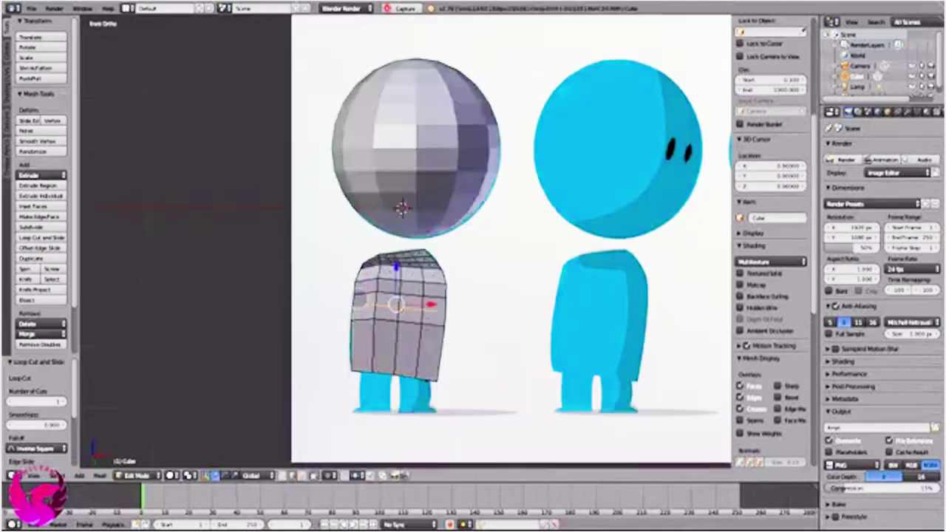
# Step: Add a loop cut, extrude the bottom faces down into a leg, and flatten its base with S Z 0
pyautogui.hotkey('ctrl', 'r')
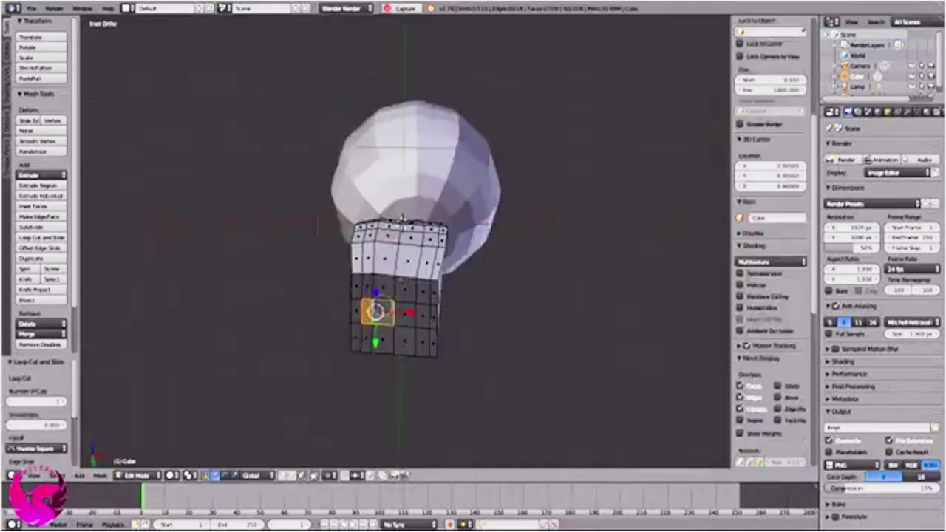
pyautogui.press('e')
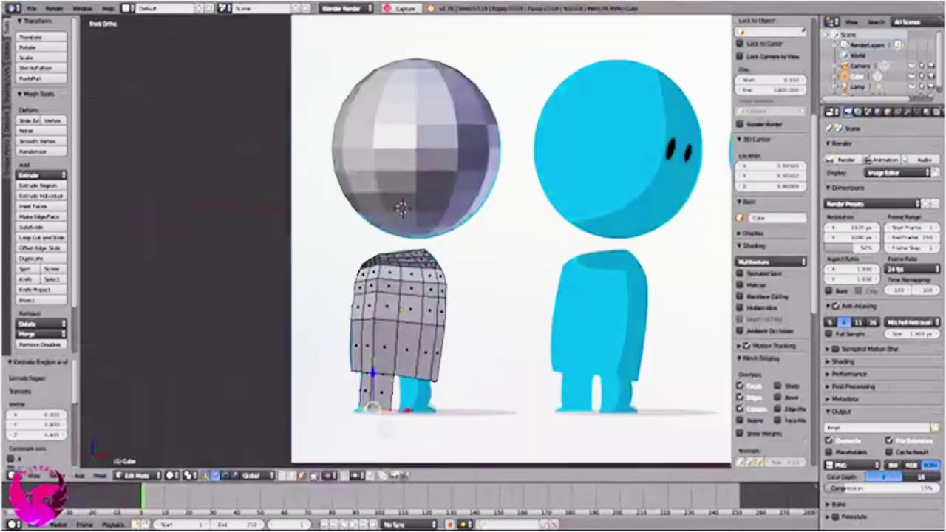
pyautogui.press('s')
pyautogui.press('z')
pyautogui.press('0')
pyautogui.press('Return')
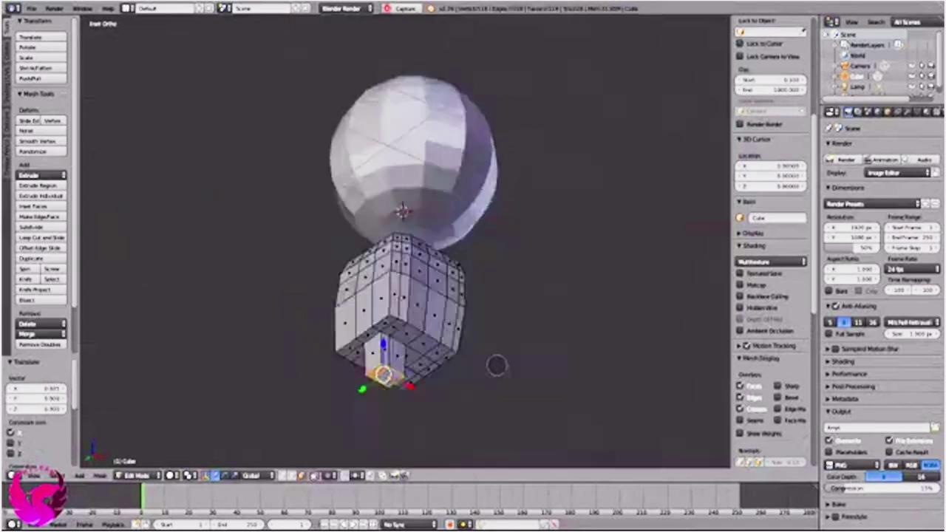
pyautogui.moveTo(496, 363); pyautogui.dragTo(473, 422, button='middle')
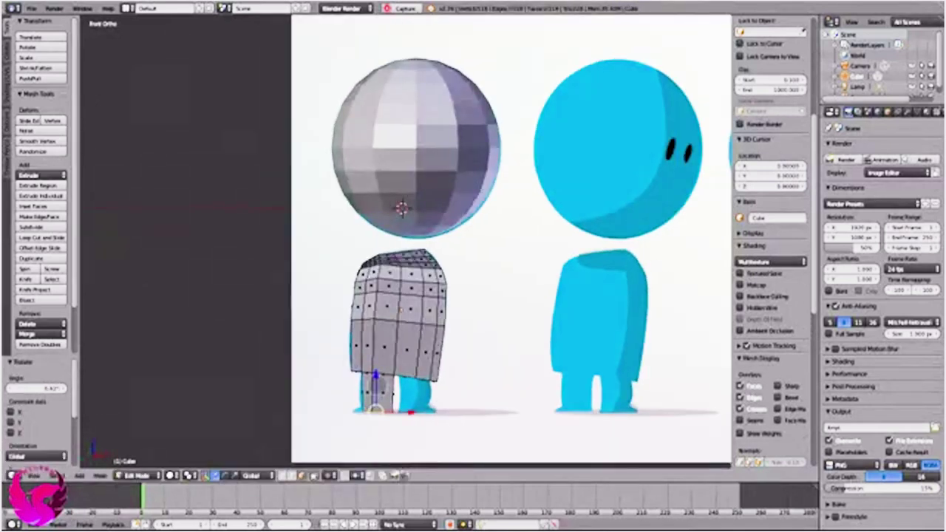
pyautogui.moveTo(460, 413); pyautogui.dragTo(472, 389, button='middle')
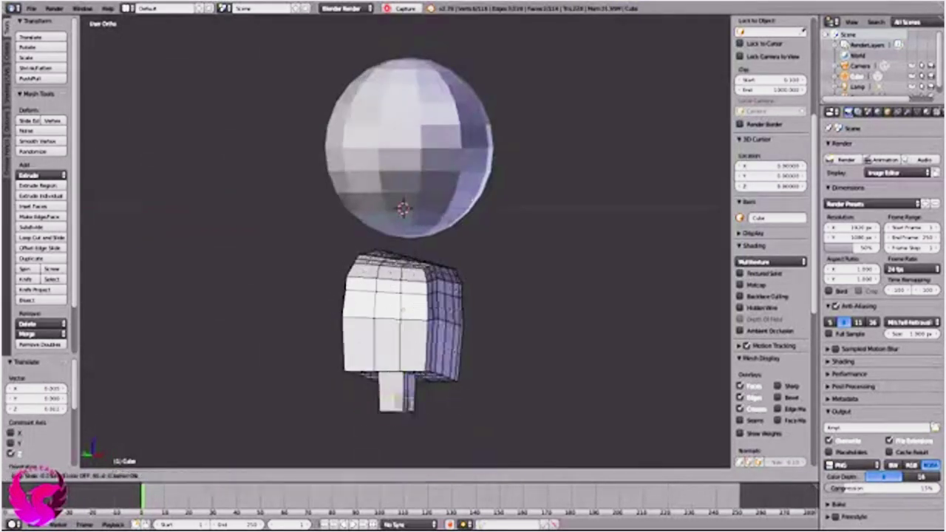
# Step: Add a loop around the leg and select its bottom front face in face mode
pyautogui.click(481, 416)
pyautogui.scroll(3, 416, 211)
pyautogui.scroll(2, 400, 302)
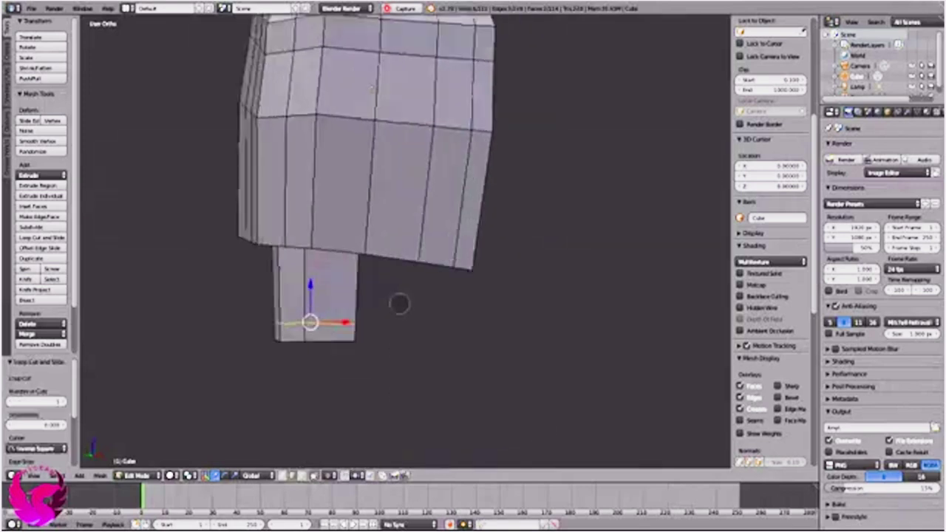
pyautogui.scroll(2, 295, 439)
pyautogui.press('3')
pyautogui.rightClick(348, 258)
# Step: Push the selected face forward in side view to form a toe, then inspect the whole model
pyautogui.press('KP_1')
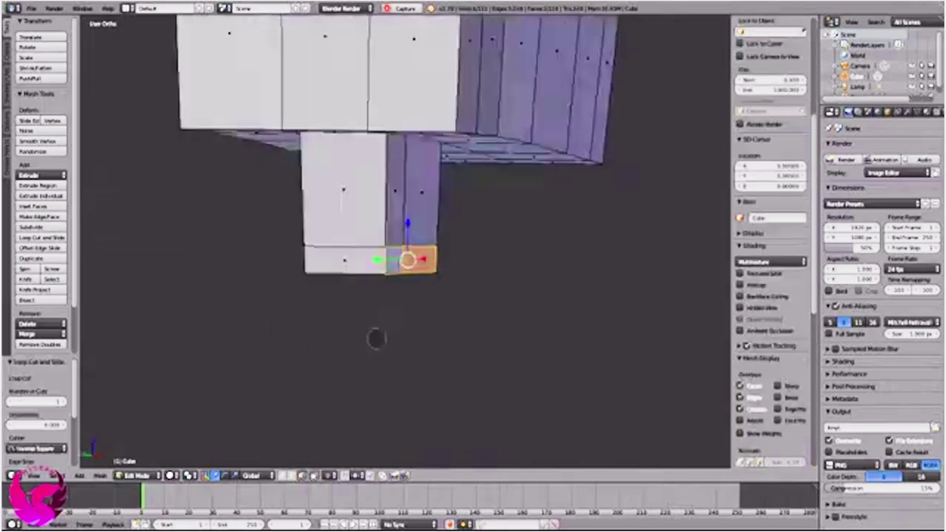
pyautogui.press('KP_3')
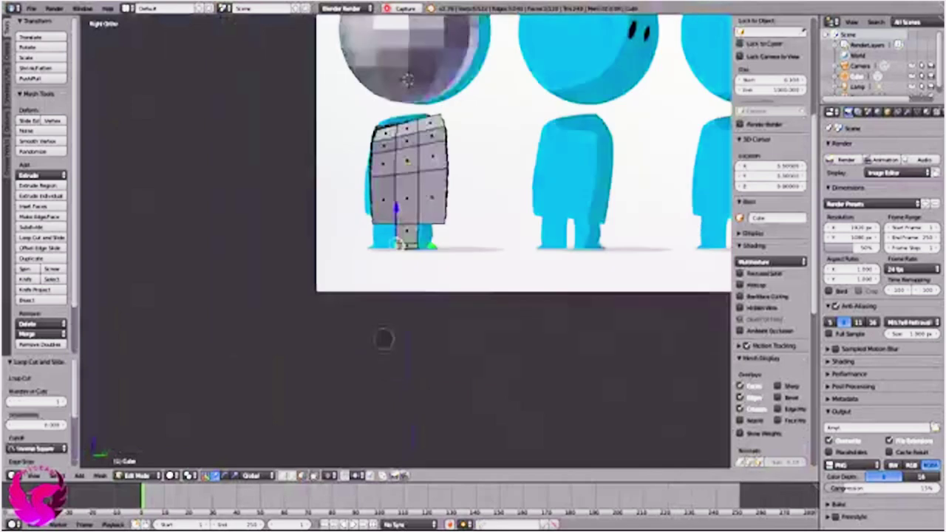
pyautogui.press('g')
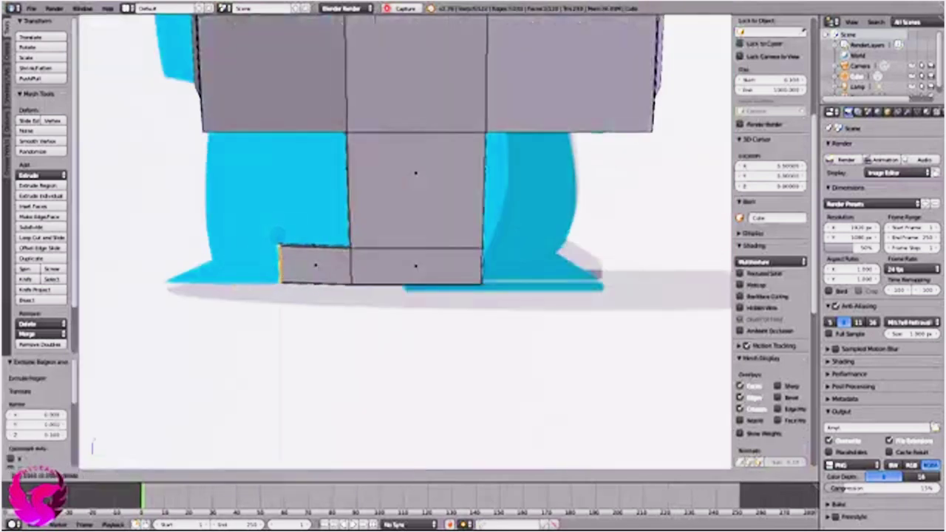
pyautogui.press('Return')
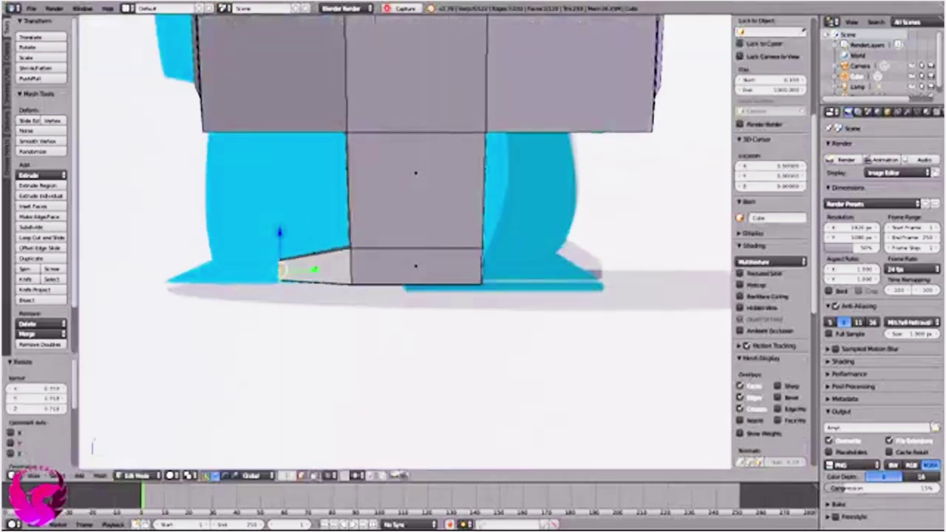
pyautogui.moveTo(201, 328); pyautogui.dragTo(239, 346, button='middle')
pyautogui.scroll(-4, 334, 305)
pyautogui.scroll(-2, 361, 323)
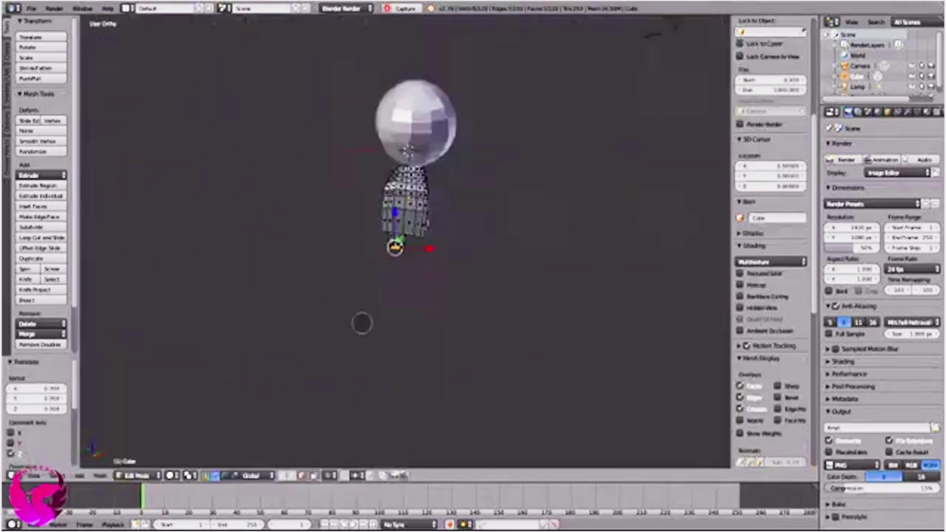
pyautogui.scroll(5, 351, 296)
pyautogui.moveTo(353, 298); pyautogui.dragTo(409, 185, button='middle')
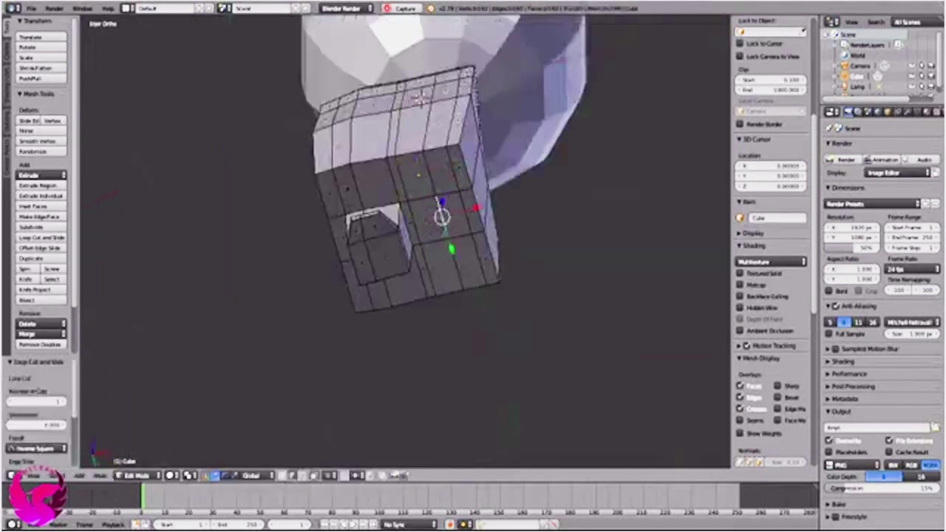
# Step: Extrude the bottom of the right foot and rotate it around the X axis
pyautogui.press('KP_1')
pyautogui.press('e')
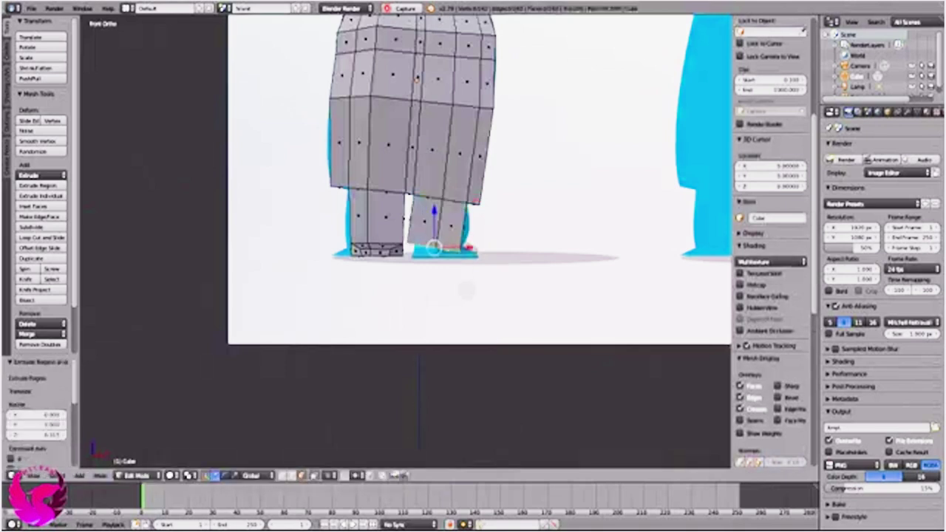
pyautogui.press('r')
pyautogui.press('x')
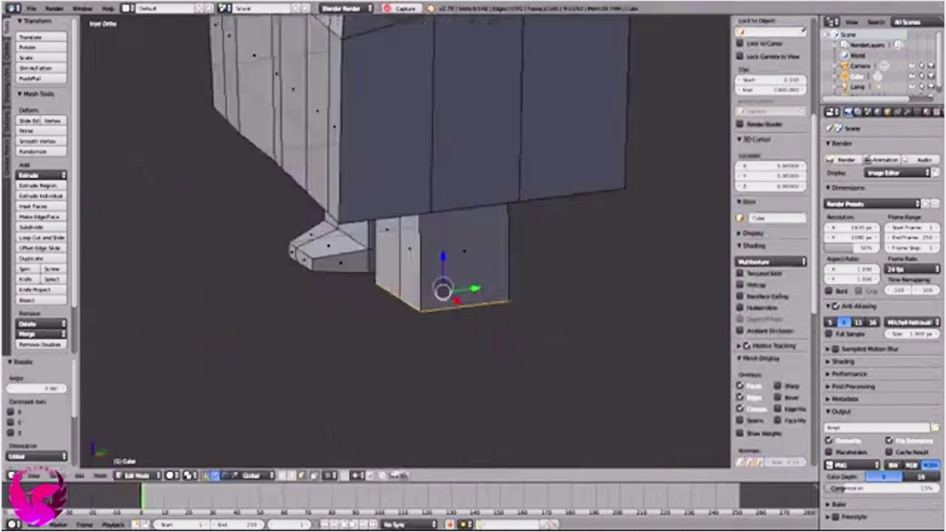
pyautogui.scroll(3, 470, 272)
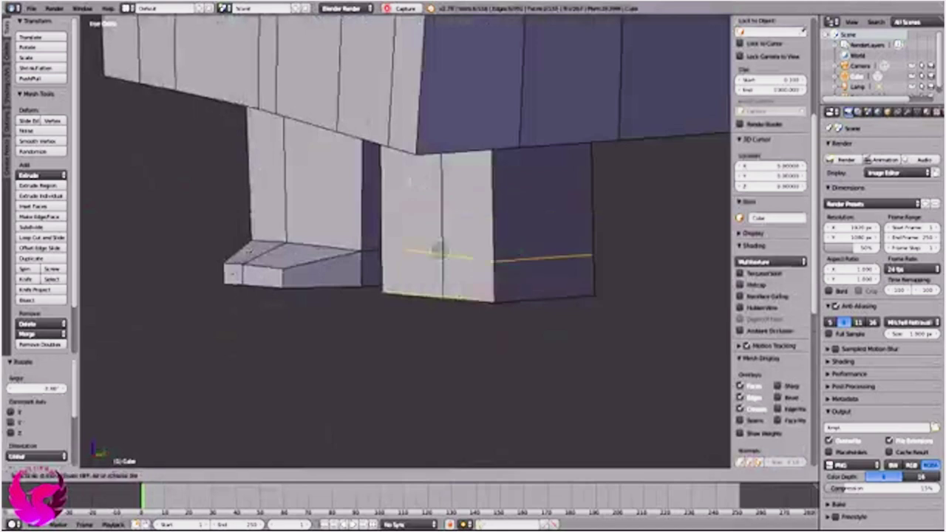
# Step: Add a loop cut across the foot and rotate its small front face into a slant
pyautogui.click(438, 252)
pyautogui.moveTo(444, 254); pyautogui.dragTo(597, 347, button='middle')
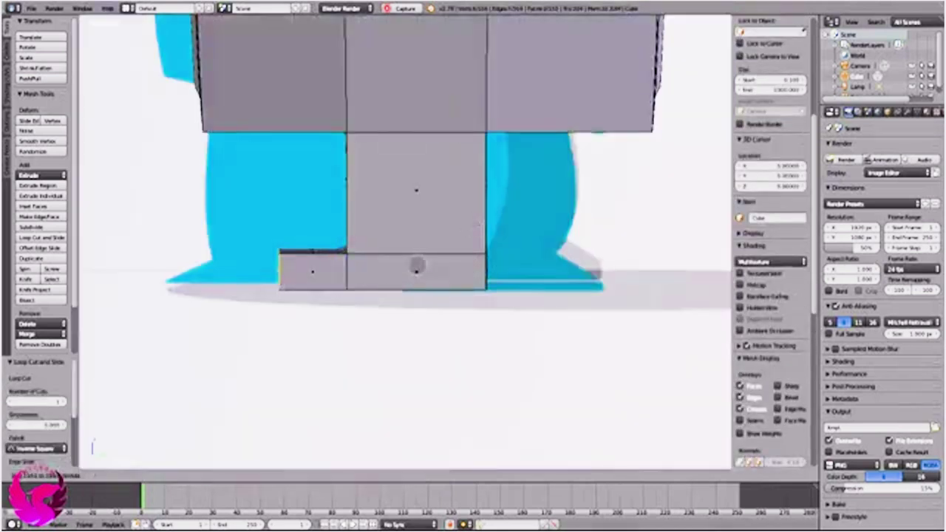
pyautogui.press('r')
pyautogui.click(277, 242)
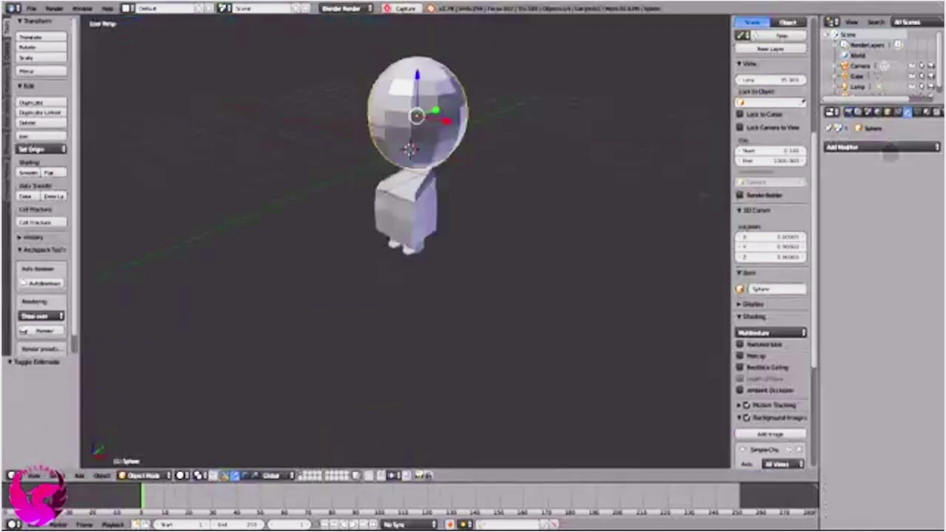
# Step: Add a Subdivision Surface modifier to the sphere head
pyautogui.click(887, 147)
pyautogui.click(758, 321)
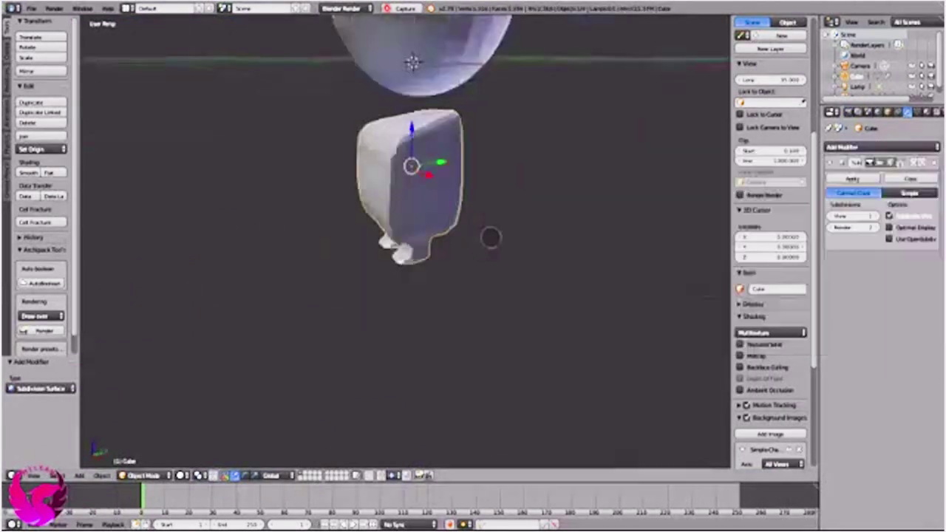
pyautogui.moveTo(425, 240)
pyautogui.mouseDown(button='middle')
pyautogui.moveTo(560, 255)
pyautogui.moveTo(450, 289)
pyautogui.moveTo(563, 279)
pyautogui.mouseUp(button='middle')
# Step: Check the body against the reference in front and side views, then select the body cube
pyautogui.press('Tab')
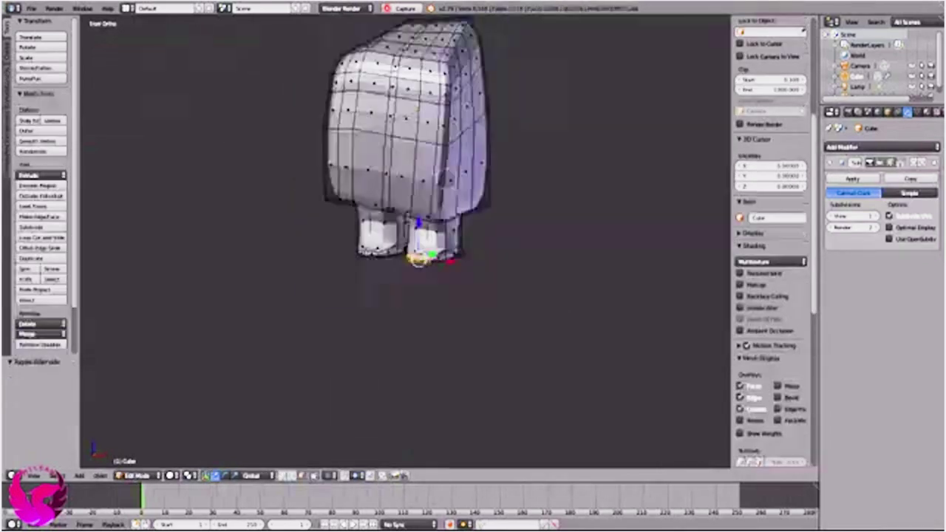
pyautogui.moveTo(513, 212); pyautogui.dragTo(543, 201, button='middle')
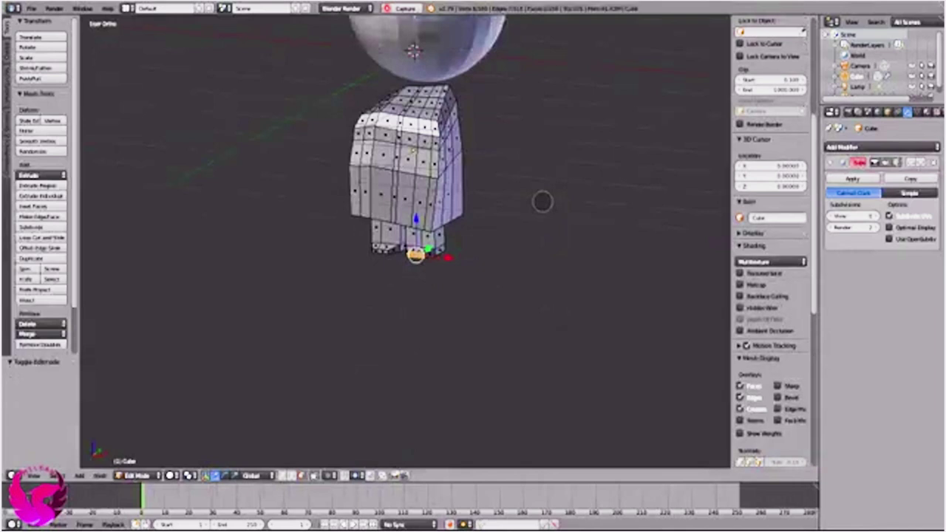
pyautogui.press('Tab')
pyautogui.press('KP_1')
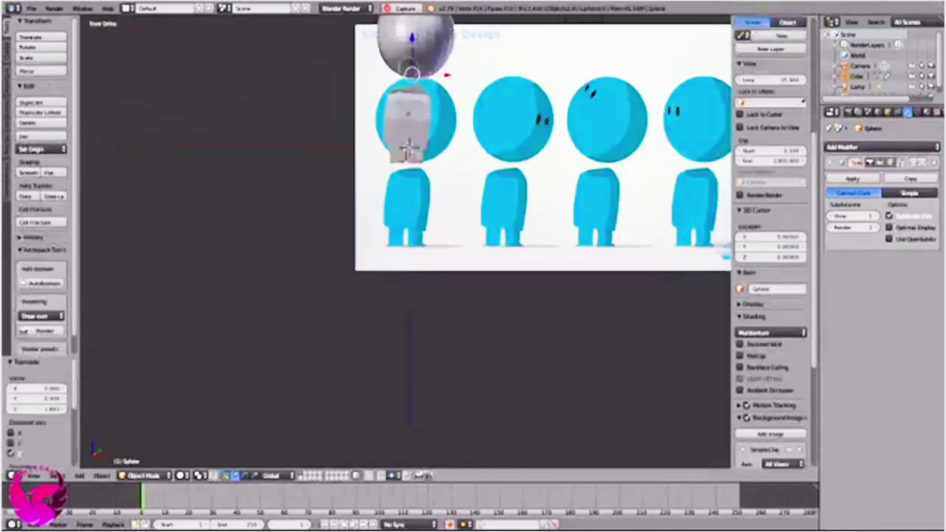
pyautogui.press('KP_3')
pyautogui.scroll(5, 405, 244)
pyautogui.scroll(-1, 405, 244)
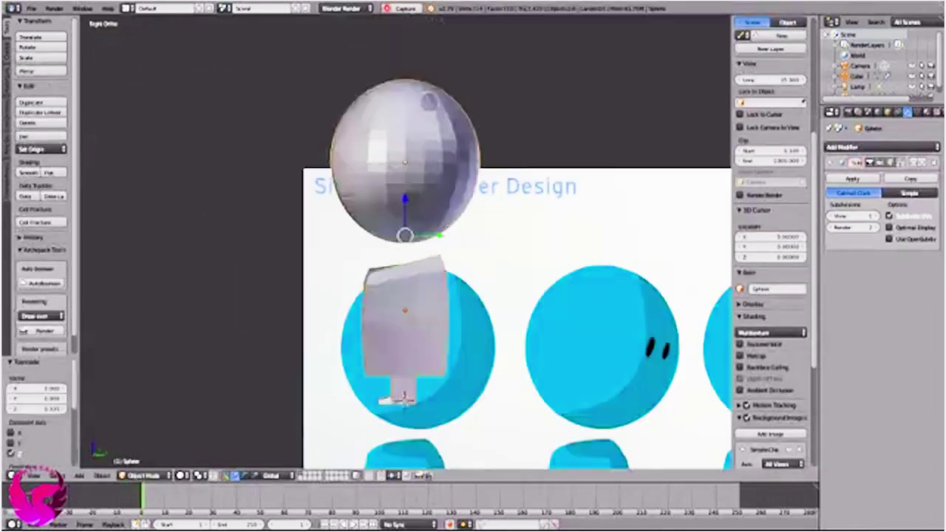
pyautogui.moveTo(405, 244); pyautogui.dragTo(549, 209, button='middle')
pyautogui.rightClick(391, 310)
# Step: In Edit Mode, select the body's left edge loop and shift it slightly inward
pyautogui.press('Tab')
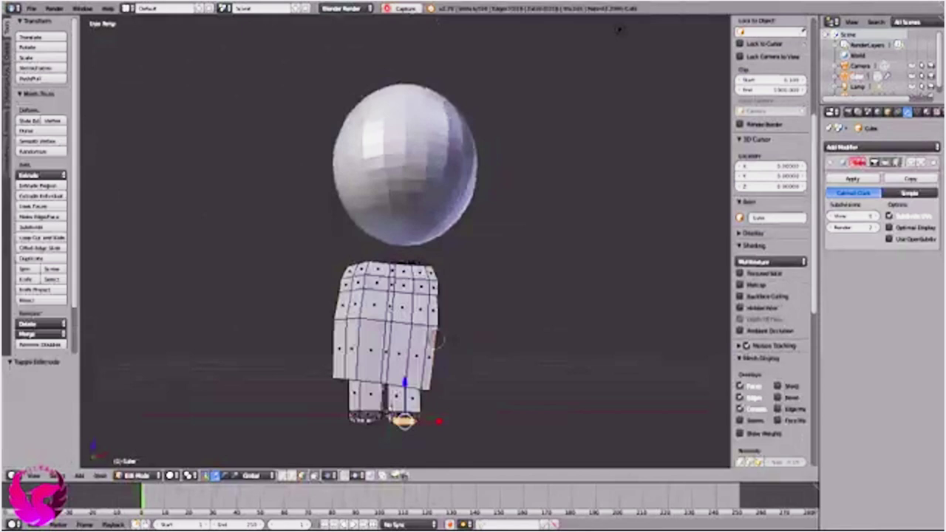
pyautogui.scroll(5, 378, 393)
pyautogui.moveTo(378, 394); pyautogui.dragTo(397, 416, button='middle')
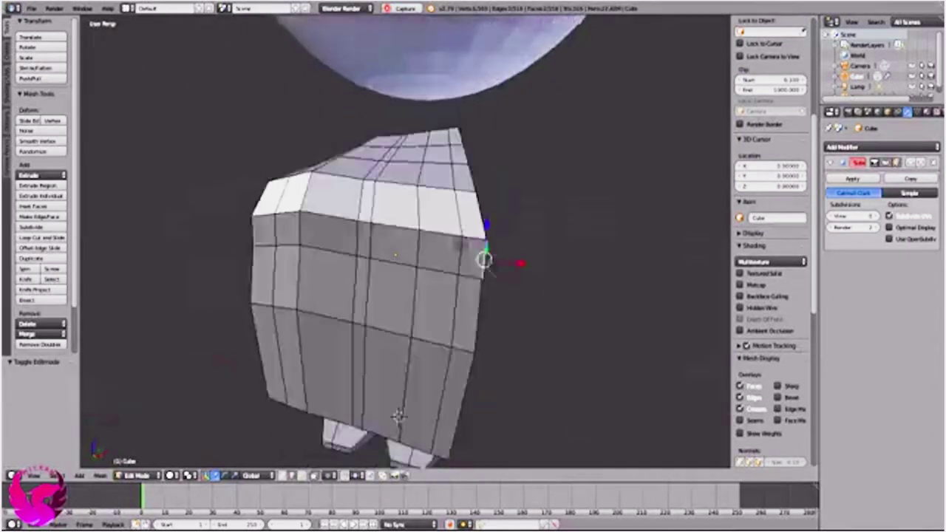
pyautogui.moveTo(398, 416)
pyautogui.mouseDown(button='middle')
pyautogui.moveTo(414, 443)
pyautogui.moveTo(385, 428)
pyautogui.mouseUp(button='middle')
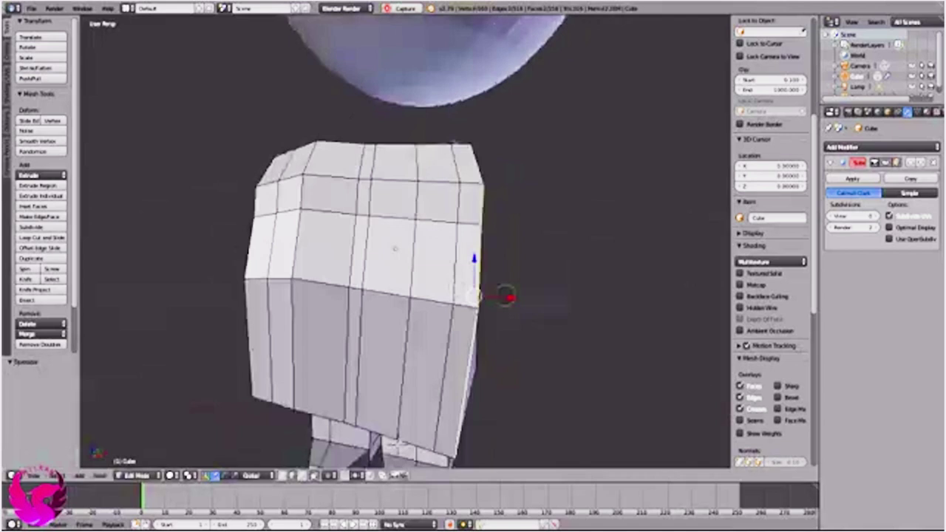
pyautogui.keyDown('alt'); pyautogui.rightClick(325, 318); pyautogui.keyUp('alt')
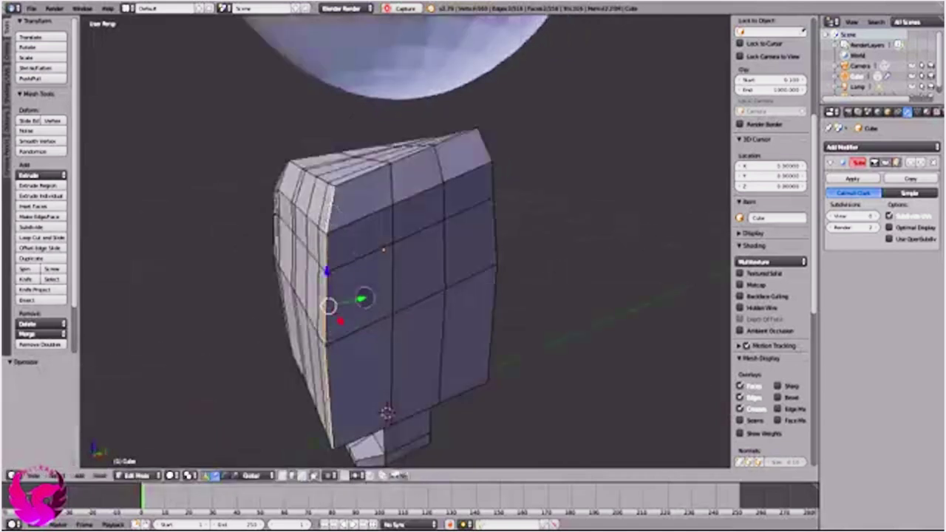
pyautogui.moveTo(364, 298); pyautogui.dragTo(375, 293)
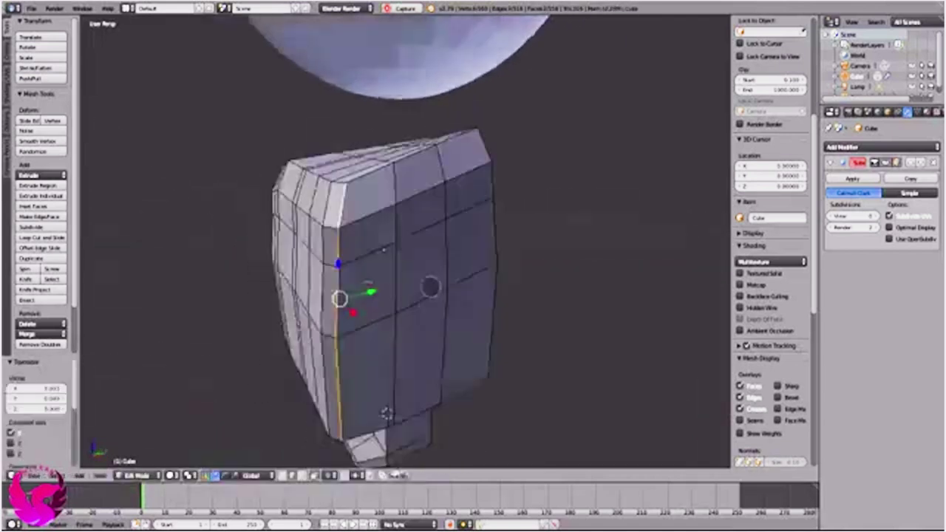
pyautogui.moveTo(387, 412)
pyautogui.mouseDown(button='middle')
pyautogui.moveTo(399, 394)
pyautogui.moveTo(387, 359)
pyautogui.moveTo(421, 420)
pyautogui.moveTo(411, 350)
pyautogui.moveTo(395, 402)
pyautogui.moveTo(398, 371)
pyautogui.mouseUp(button='middle')
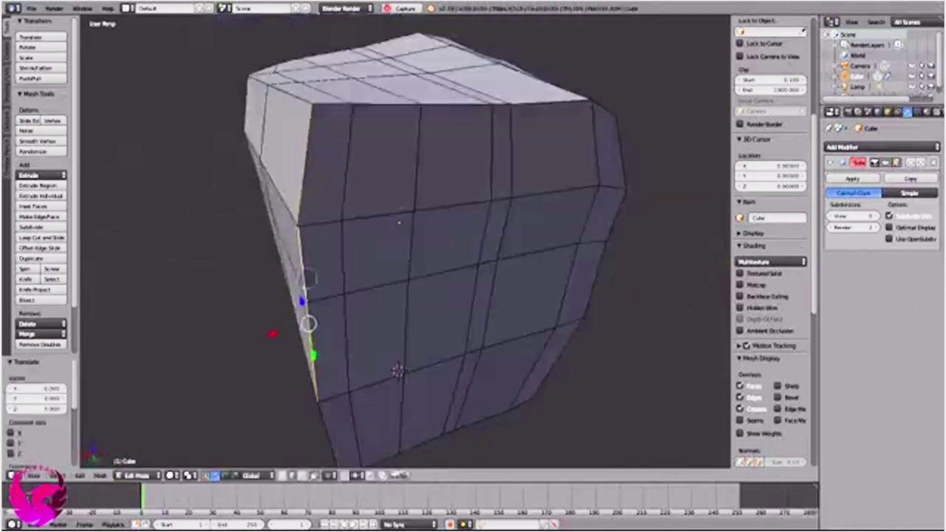
# Step: Add a new loop cut near the bottom of the body and return to Object Mode
pyautogui.moveTo(399, 222)
pyautogui.mouseDown(button='middle')
pyautogui.moveTo(365, 243)
pyautogui.moveTo(399, 239)
pyautogui.moveTo(405, 263)
pyautogui.moveTo(405, 245)
pyautogui.mouseUp(button='middle')
pyautogui.scroll(5, 365, 244)
pyautogui.scroll(-5, 366, 251)
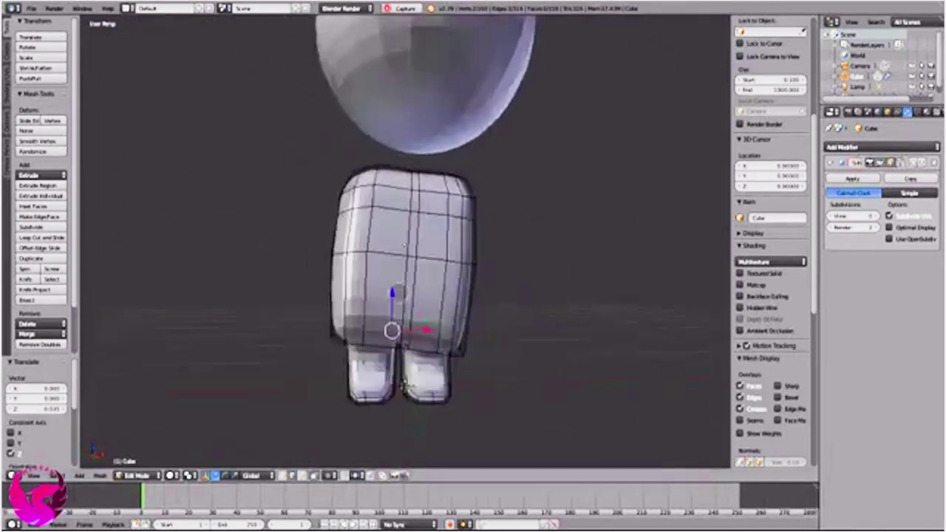
pyautogui.click(330, 337)
pyautogui.moveTo(331, 336); pyautogui.dragTo(450, 275, button='middle')
pyautogui.scroll(5, 450, 274)
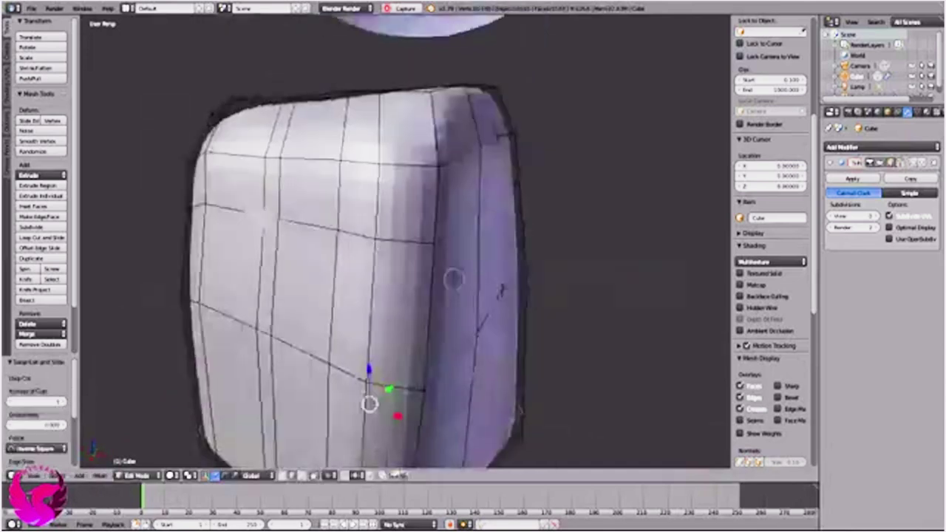
pyautogui.scroll(-8, 521, 246)
pyautogui.press('Tab')
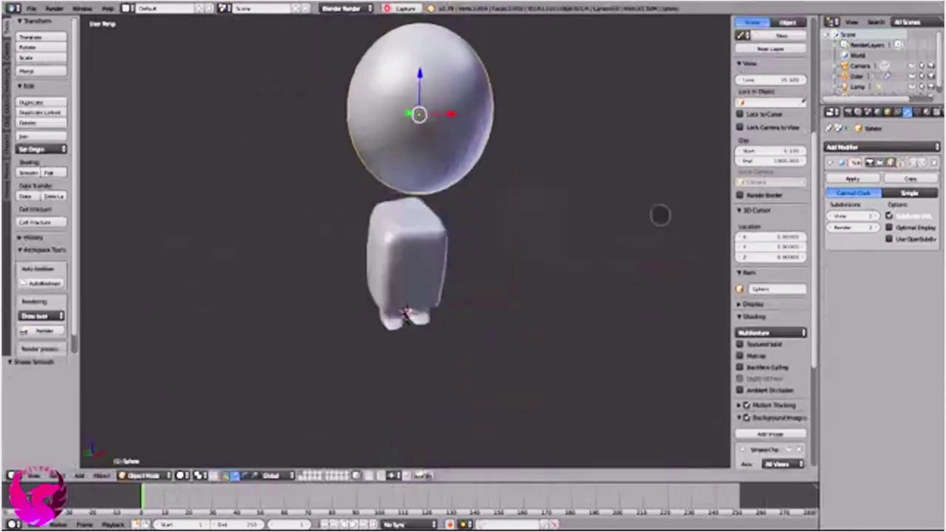
# Step: Move the head sphere into position against the reference in front view
pyautogui.moveTo(658, 213); pyautogui.dragTo(569, 195, button='middle')
pyautogui.press('KP_5')
pyautogui.press('KP_1')
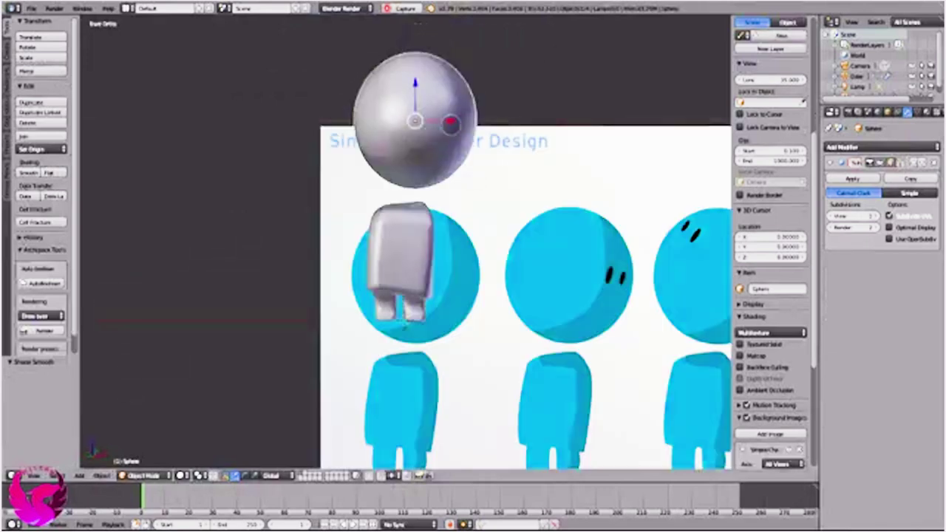
pyautogui.press('g')
pyautogui.click(444, 127)
pyautogui.press('KP_5')
pyautogui.scroll(5, 408, 296)
pyautogui.scroll(-5, 409, 295)
# Step: Add a plane under the character and scale it up into a wide ground floor
pyautogui.hotkey('shift', 'a')
pyautogui.click(458, 372)
pyautogui.press('s')
pyautogui.click(613, 399)
pyautogui.scroll(2, 609, 395)
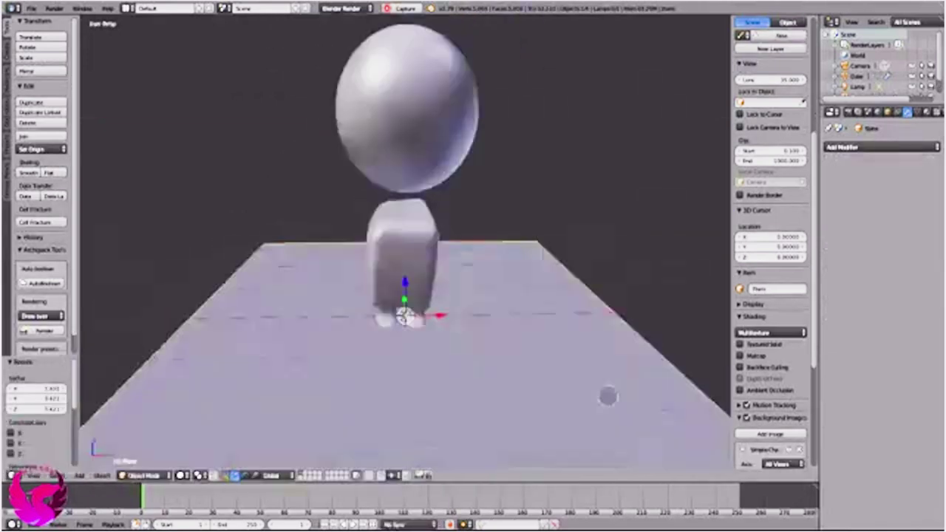
pyautogui.scroll(-2, 575, 373)
# Step: Hide the tool and properties panels and split the viewport into two views
pyautogui.press('t')
pyautogui.press('n')
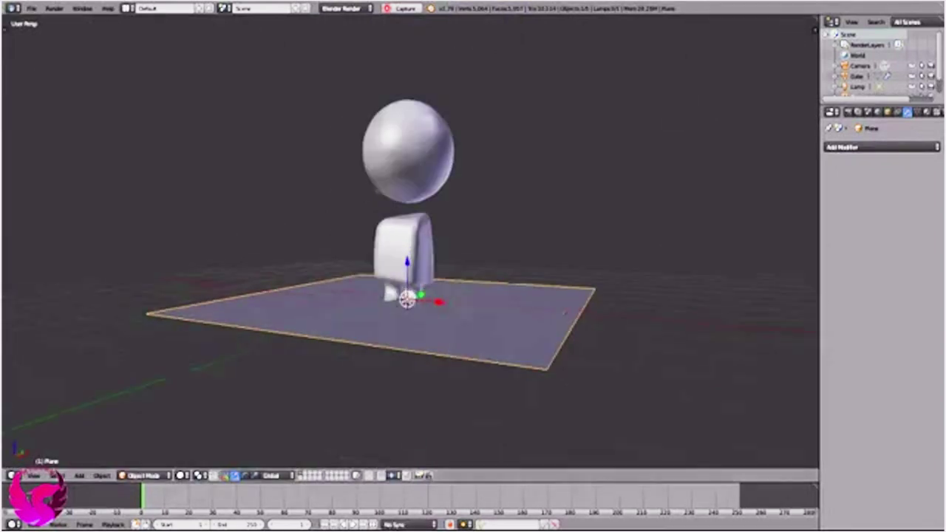
pyautogui.moveTo(816, 18); pyautogui.dragTo(427, 222)
# Step: Show the camera view rendered on the left and switch the render engine to Cycles
pyautogui.press('KP_0')
pyautogui.hotkey('shift', 'z')
pyautogui.click(346, 8)
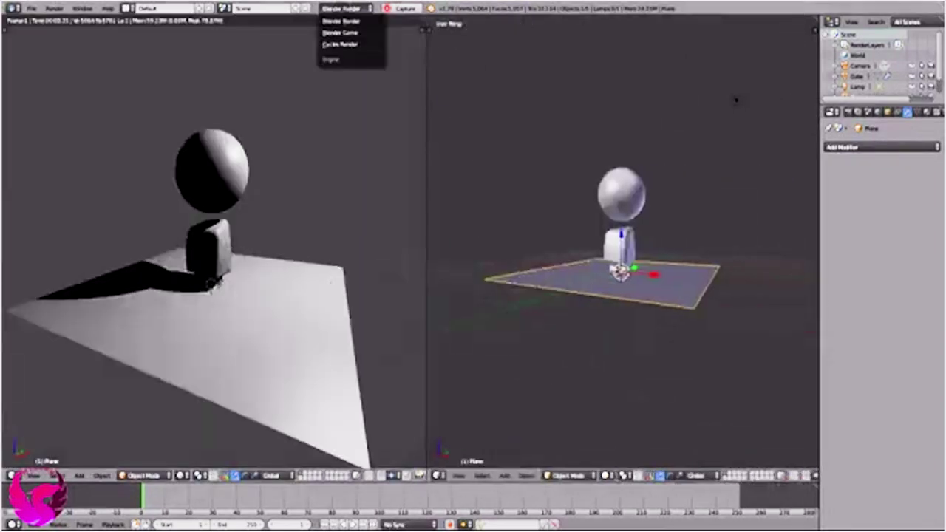
pyautogui.click(346, 37)
pyautogui.scroll(-4, 621, 251)
# Step: Turn the right view into the Node Editor and give the head sphere a new blue material
pyautogui.rightClick(640, 195)
pyautogui.scroll(6, 620, 237)
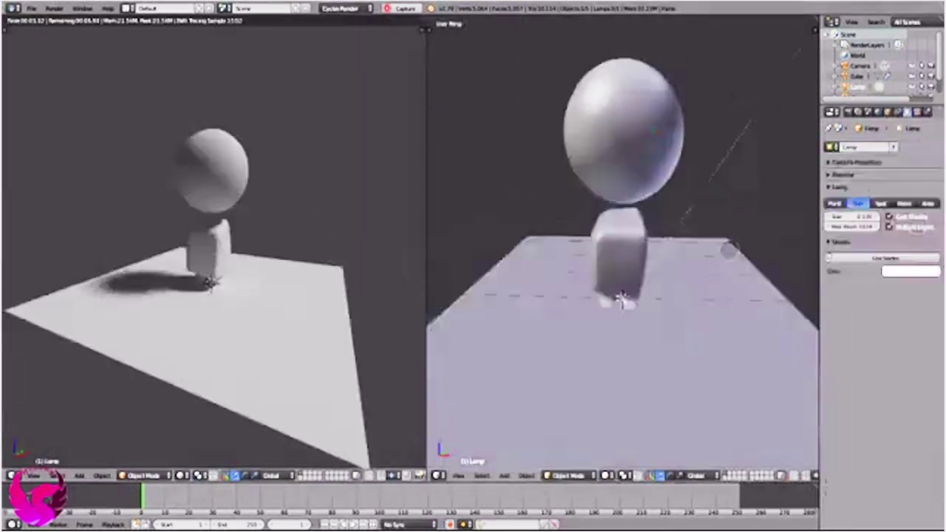
pyautogui.rightClick(620, 140)
pyautogui.click(436, 475)
pyautogui.click(460, 364)
pyautogui.click(650, 475)
pyautogui.press('n')
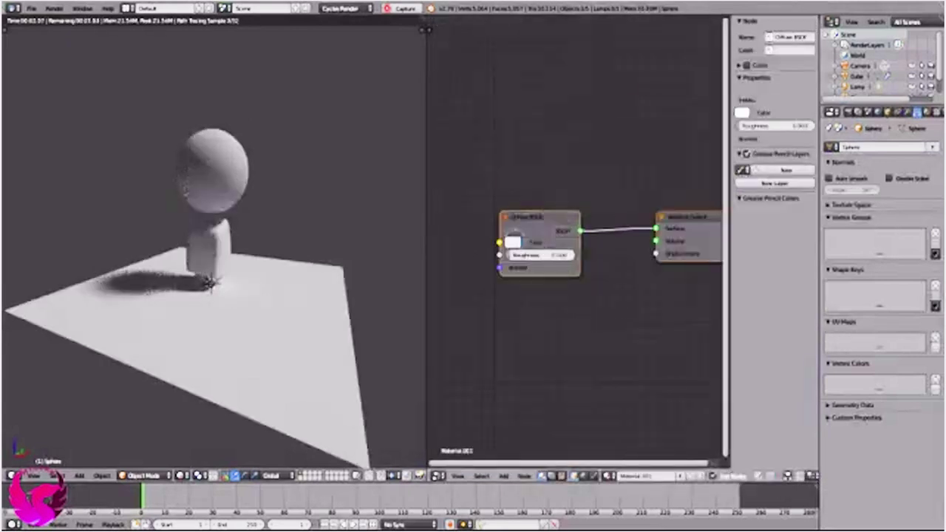
pyautogui.click(517, 243)
pyautogui.moveTo(547, 213); pyautogui.dragTo(569, 213)
# Step: Add a Glossy BSDF mixed with the Diffuse via a Mix Shader and adjust its roughness
pyautogui.hotkey('shift', 'a')
pyautogui.click(606, 296)
pyautogui.moveTo(599, 304); pyautogui.dragTo(541, 298, button='middle')
pyautogui.hotkey('shift', 'a')
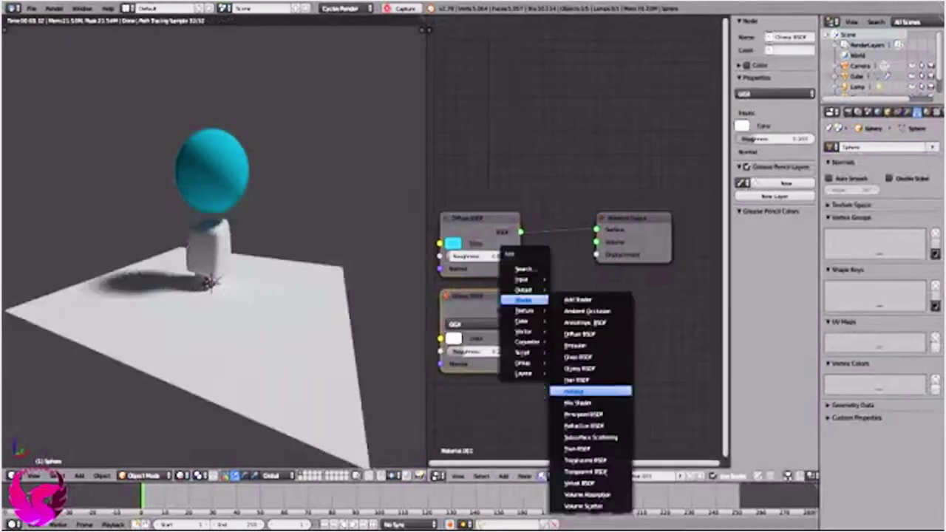
pyautogui.click(591, 388)
pyautogui.click(583, 251)
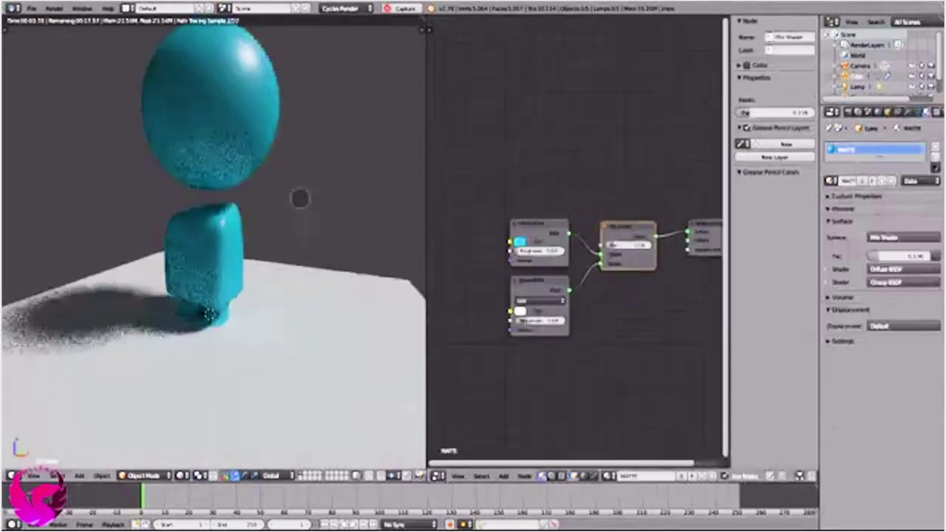
pyautogui.moveTo(539, 320); pyautogui.dragTo(530, 332)
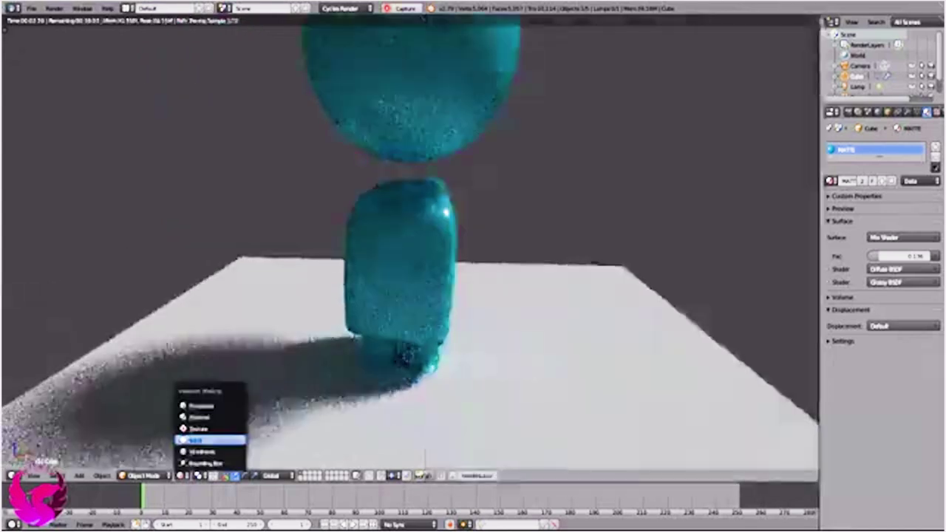
pyautogui.click(211, 437)
# Step: Add a UV sphere at the 3D cursor, then delete it again
pyautogui.moveTo(488, 265); pyautogui.dragTo(207, 264, button='middle')
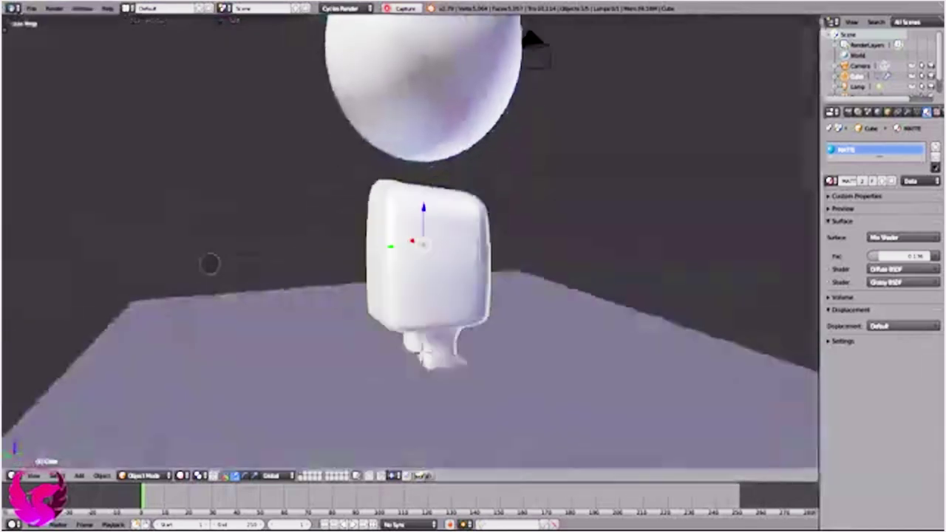
pyautogui.scroll(-4, 507, 268)
pyautogui.scroll(2, 477, 271)
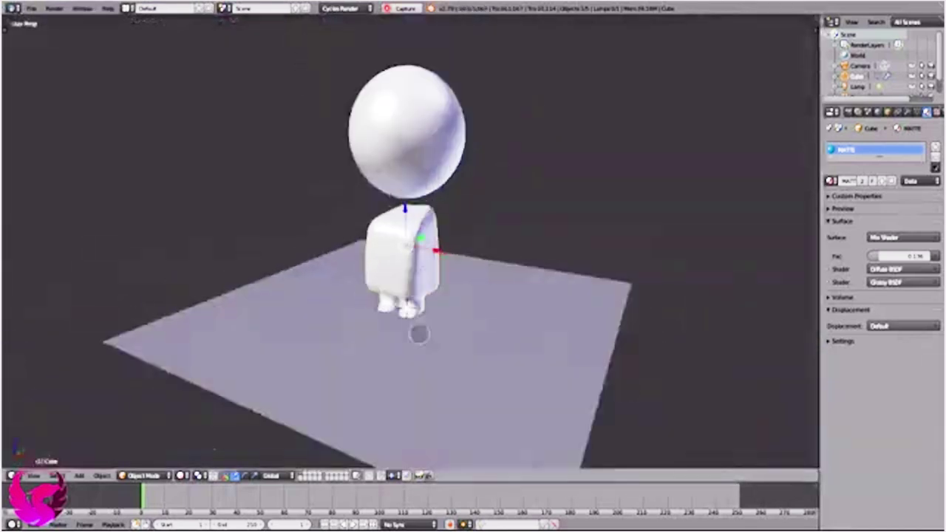
pyautogui.press('KP_1')
pyautogui.moveTo(473, 296); pyautogui.dragTo(562, 243, button='middle')
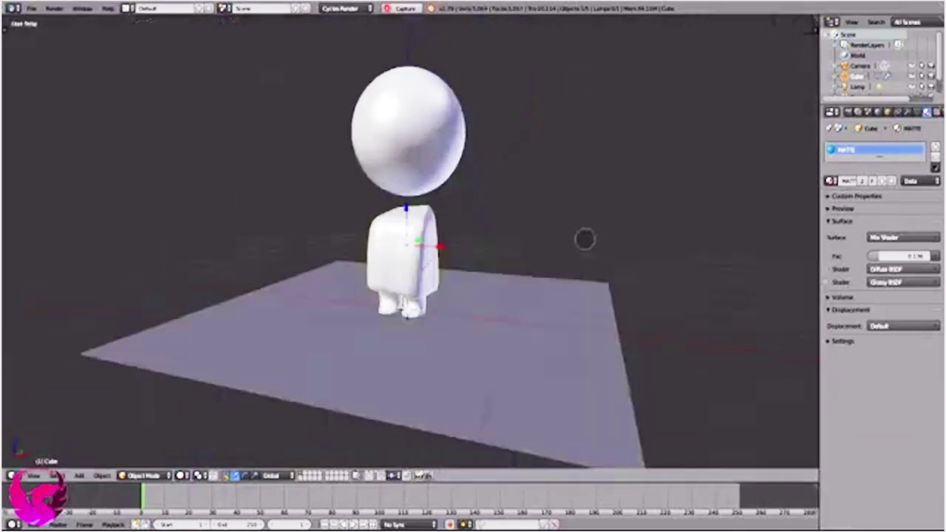
pyautogui.hotkey('shift', 'a')
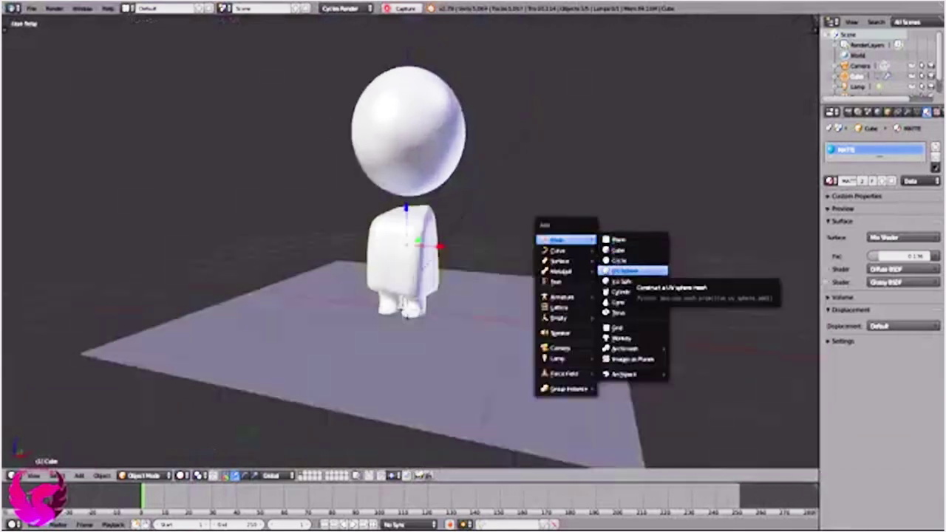
pyautogui.click(629, 271)
pyautogui.press('t')
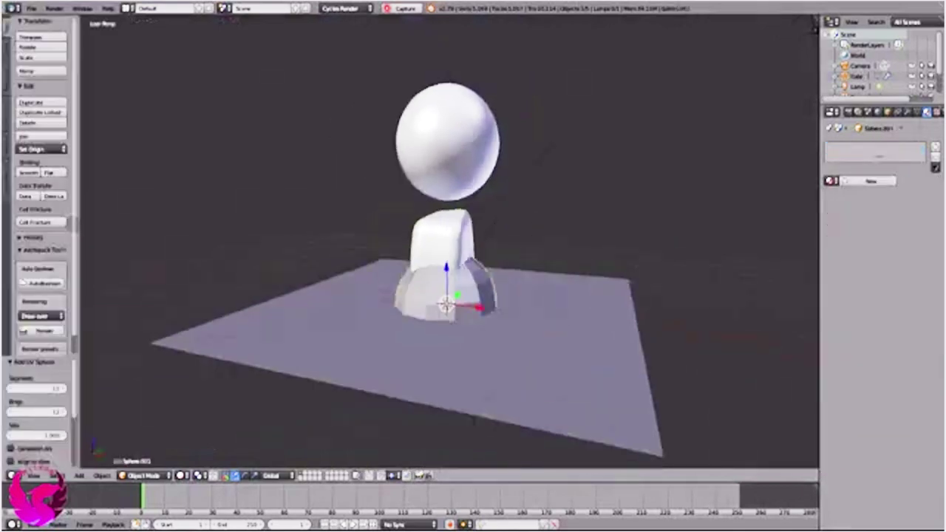
pyautogui.scroll(2, 443, 295)
pyautogui.press('x')
pyautogui.click(553, 330)
# Step: Add a cube, move it to the right of the character and shrink it
pyautogui.hotkey('shift', 'a')
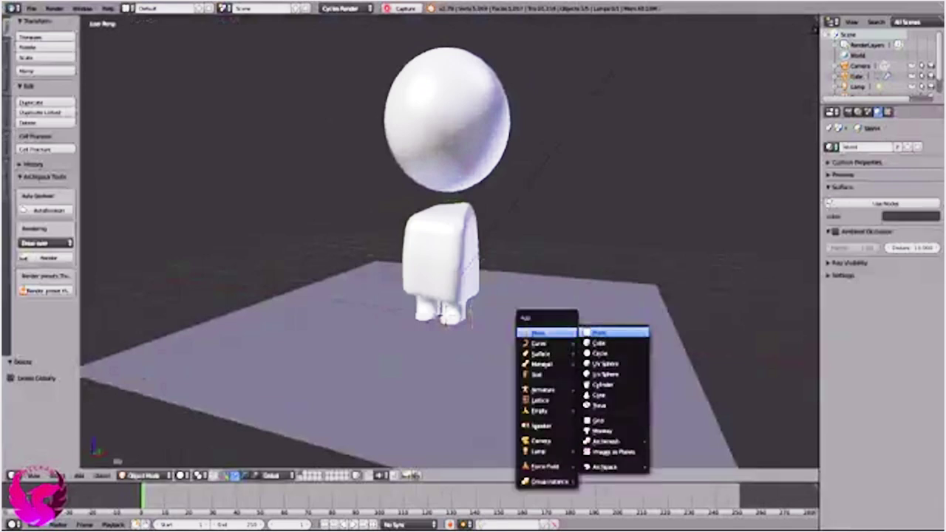
pyautogui.click(601, 345)
pyautogui.press('g')
pyautogui.click(609, 195)
pyautogui.press('s')
pyautogui.click(648, 251)
# Step: Send the cube to empty layer 2, show only that layer and centre on the cube
pyautogui.press('m')
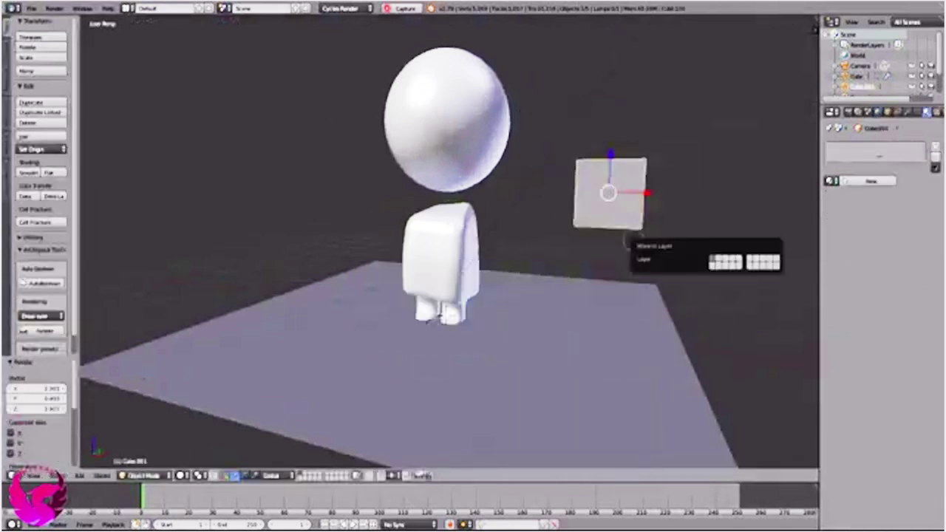
pyautogui.click(713, 255)
pyautogui.press('2')
pyautogui.press('KP_Decimal')
# Step: In Edit Mode, thin the cube into a slab by moving one face along Y and scaling along X
pyautogui.scroll(4, 585, 291)
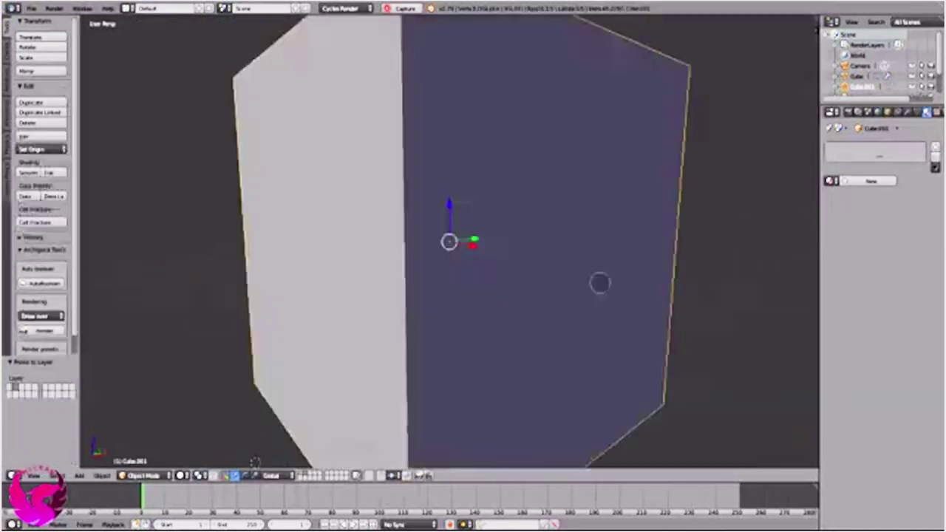
pyautogui.scroll(-3, 599, 281)
pyautogui.press('Tab')
pyautogui.press('a')
pyautogui.rightClick(510, 295)
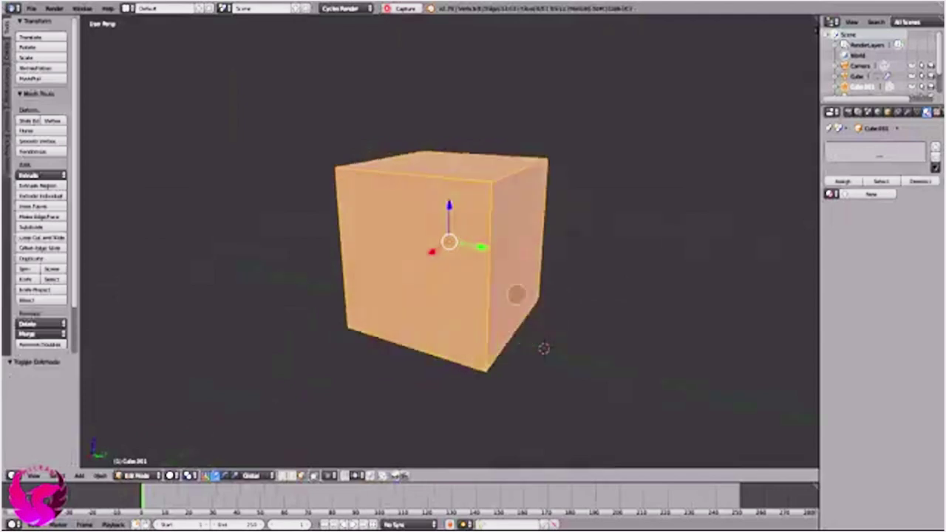
pyautogui.press('g')
pyautogui.press('y')
pyautogui.click(535, 276)
pyautogui.press('s')
pyautogui.press('x')
pyautogui.press('Return')
# Step: Smooth the slab with a Subdivision Surface modifier and add a loop cut across it
pyautogui.moveTo(409, 164)
pyautogui.mouseDown(button='middle')
pyautogui.moveTo(392, 181)
pyautogui.moveTo(352, 143)
pyautogui.moveTo(407, 277)
pyautogui.moveTo(401, 295)
pyautogui.moveTo(520, 303)
pyautogui.moveTo(499, 281)
pyautogui.moveTo(547, 274)
pyautogui.moveTo(461, 298)
pyautogui.mouseUp(button='middle')
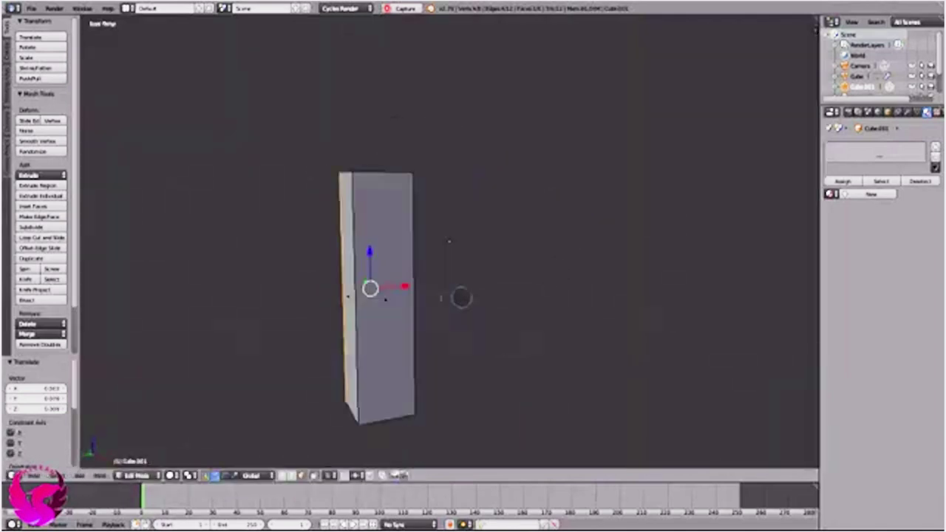
pyautogui.click(908, 112)
pyautogui.click(879, 147)
pyautogui.click(754, 317)
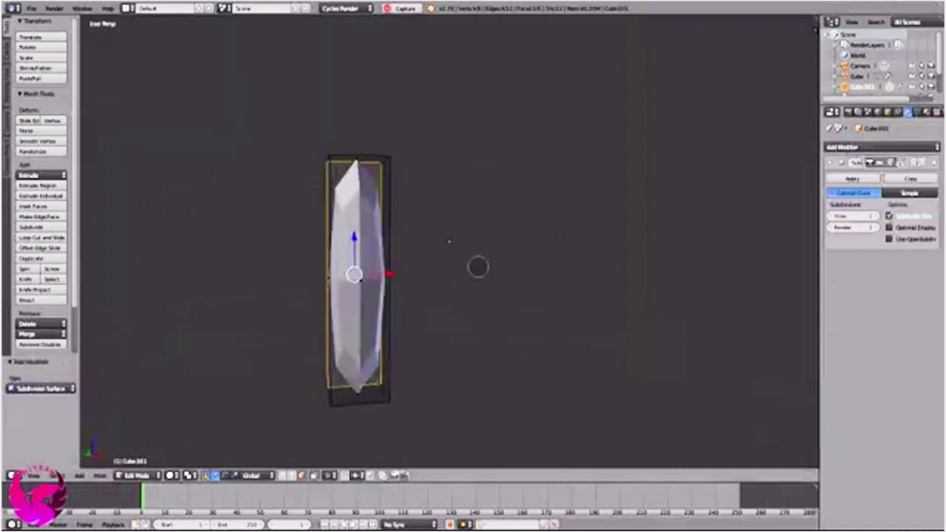
pyautogui.hotkey('ctrl', 'r')
pyautogui.click(316, 206)
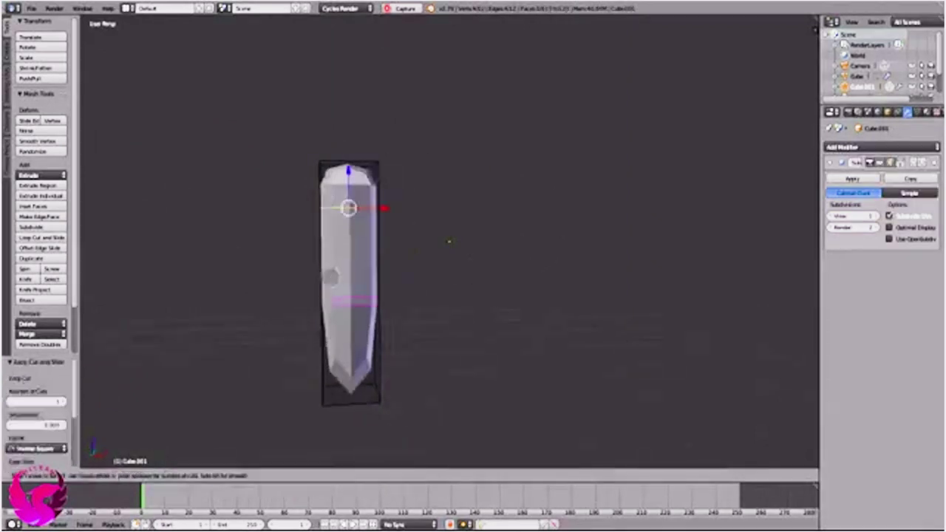
pyautogui.click(348, 342)
pyautogui.moveTo(348, 343); pyautogui.dragTo(555, 222, button='middle')
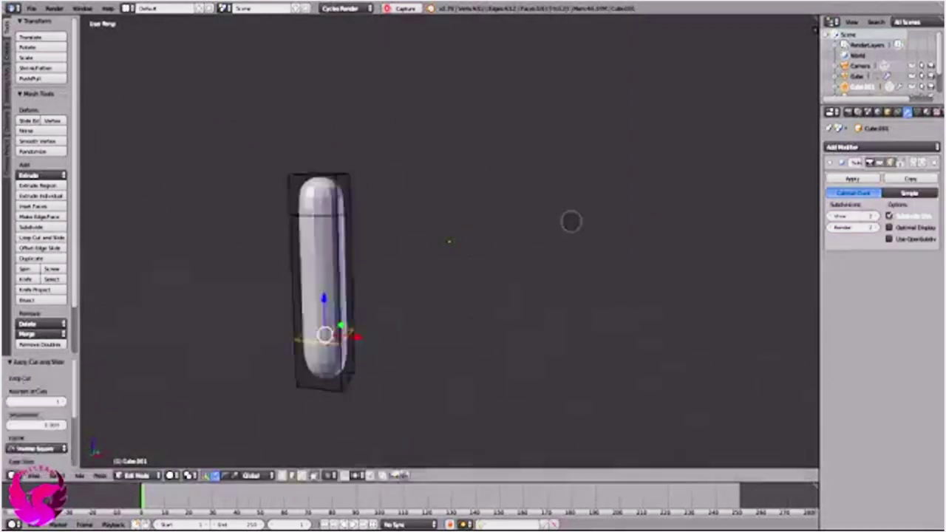
pyautogui.scroll(3, 570, 219)
# Step: Apply the Subdivision Surface modifier in Object Mode to bake in the capsule shape
pyautogui.click(852, 178)
pyautogui.press('Tab')
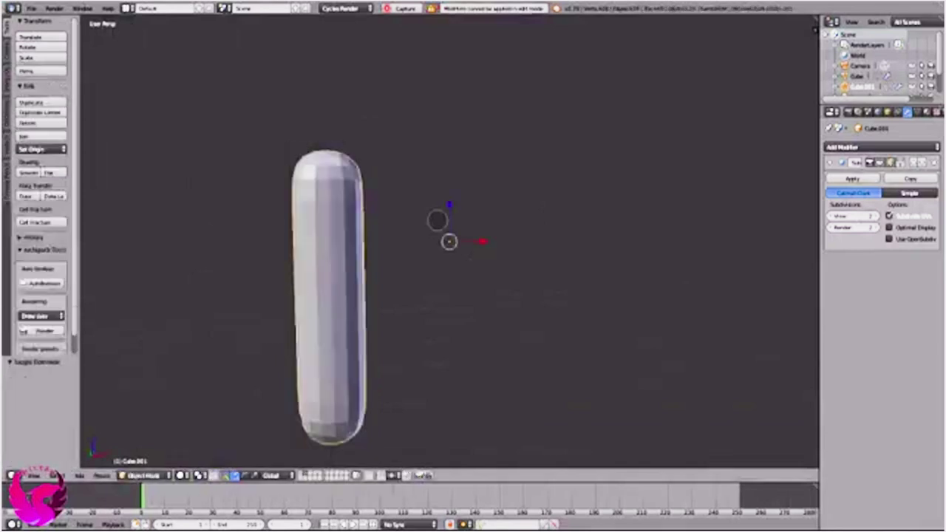
pyautogui.click(853, 178)
pyautogui.press('Tab')
pyautogui.moveTo(456, 238); pyautogui.dragTo(415, 238, button='middle')
pyautogui.press('Tab')
pyautogui.scroll(-3, 449, 241)
# Step: Move the capsule to the character's layer 1 and set its origin to geometry
pyautogui.press('m')
pyautogui.press('1')
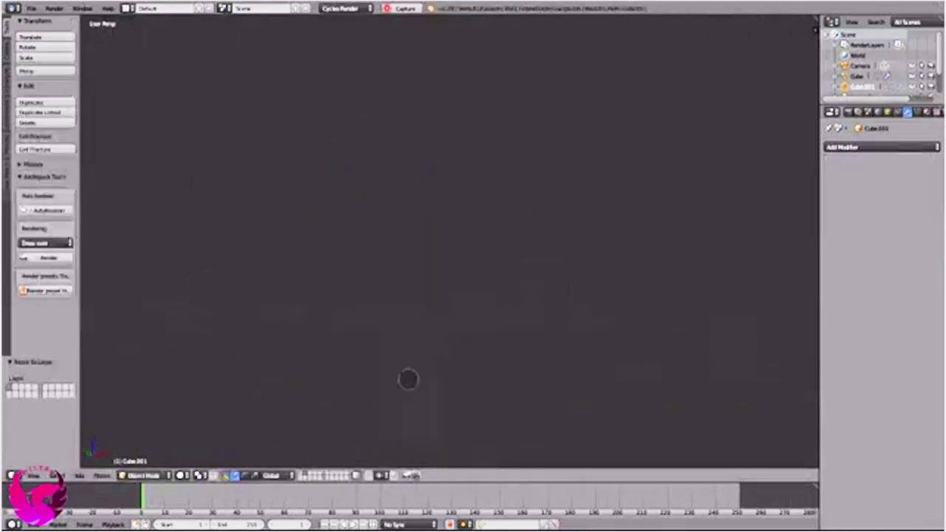
pyautogui.press('1')
pyautogui.click(40, 148)
pyautogui.click(33, 177)
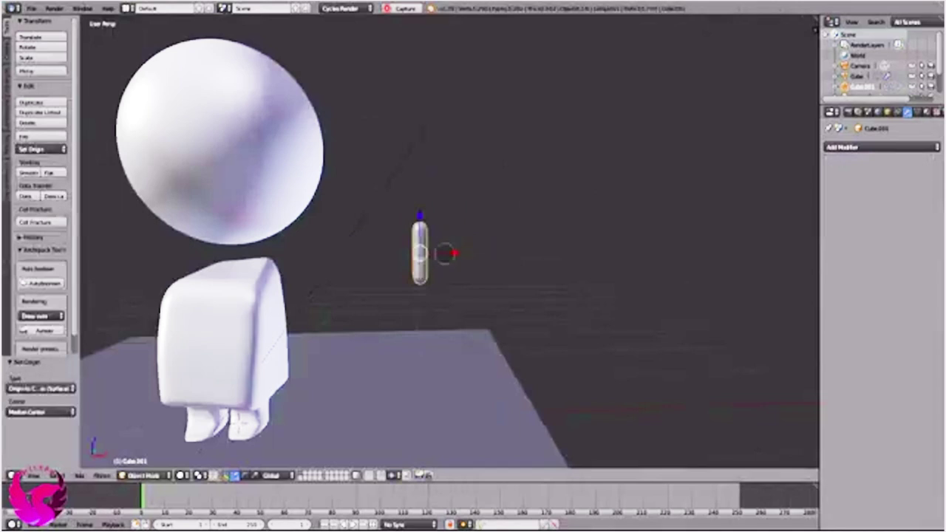
pyautogui.scroll(3, 444, 255)
# Step: Move the capsule onto the front of the head
pyautogui.press('g')
pyautogui.click(234, 125)
pyautogui.scroll(-5, 234, 124)
pyautogui.press('g')
pyautogui.press('x')
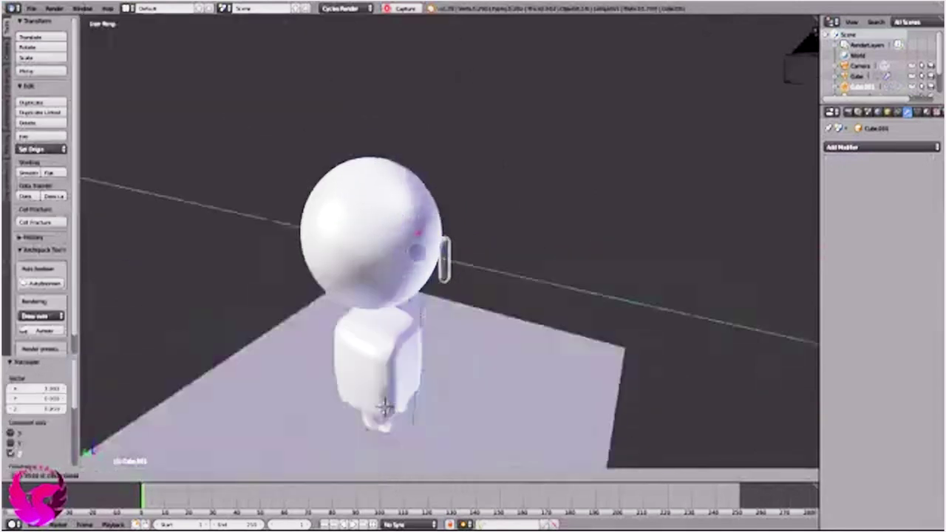
pyautogui.press('Escape')
pyautogui.moveTo(443, 221); pyautogui.dragTo(494, 70, button='middle')
pyautogui.scroll(5, 357, 170)
pyautogui.scroll(-5, 357, 170)
pyautogui.moveTo(357, 169)
pyautogui.mouseDown(button='middle')
pyautogui.moveTo(492, 211)
pyautogui.moveTo(511, 272)
pyautogui.mouseUp(button='middle')
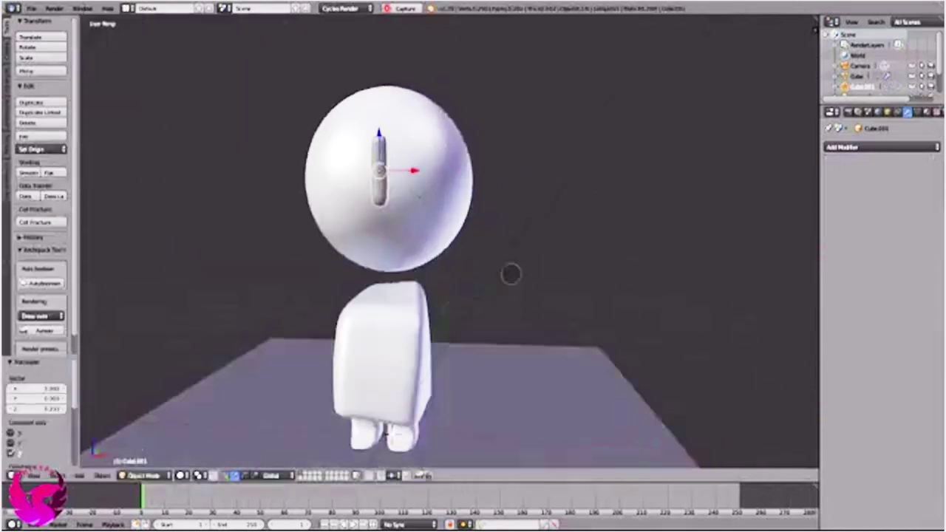
# Step: Scale the capsule eye down to about 0.575
pyautogui.press('s')
pyautogui.click(432, 161)
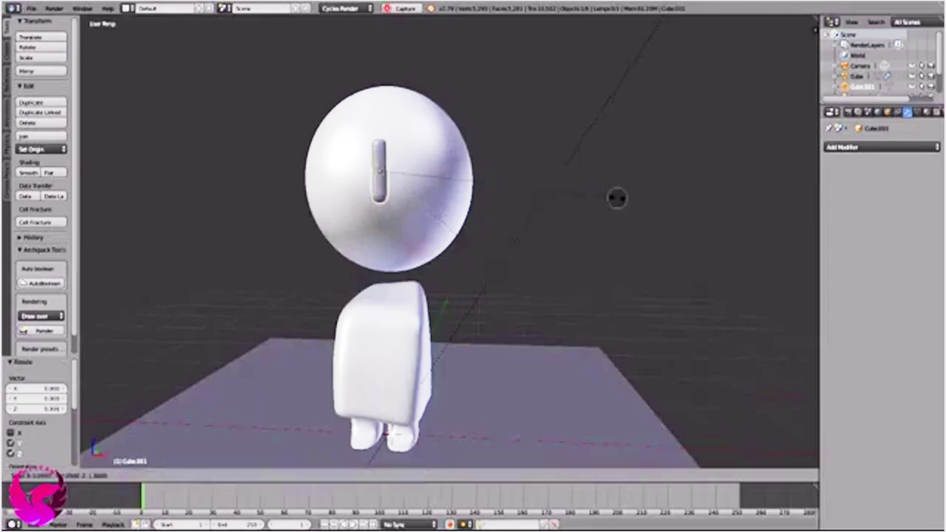
pyautogui.click(593, 198)
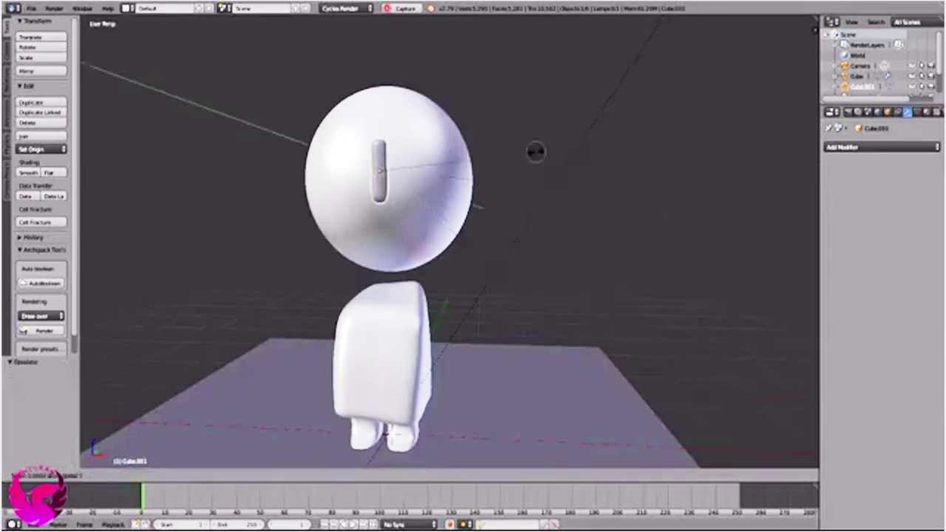
pyautogui.moveTo(536, 151)
pyautogui.mouseDown(button='middle')
pyautogui.moveTo(611, 266)
pyautogui.moveTo(647, 224)
pyautogui.mouseUp(button='middle')
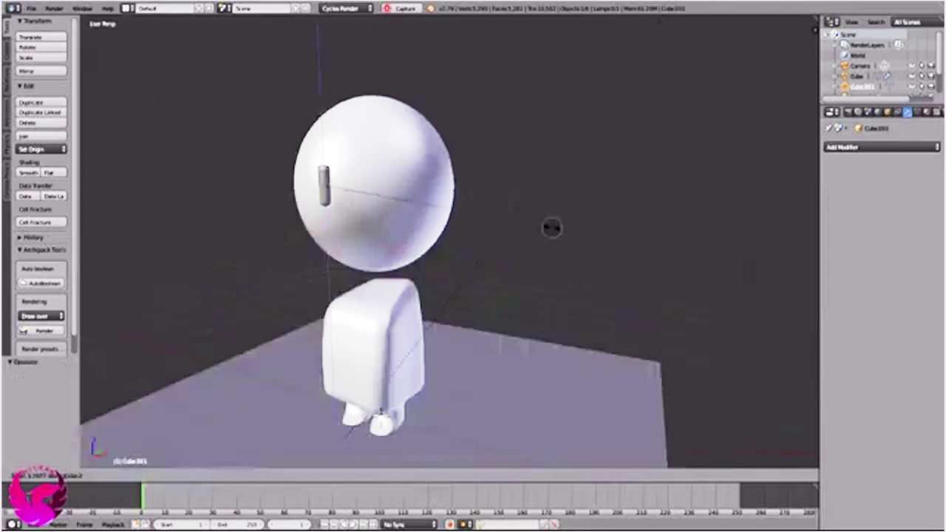
pyautogui.moveTo(507, 224); pyautogui.dragTo(554, 228, button='middle')
# Step: In front wireframe view, adjust the background image's Y offset to line up with the model
pyautogui.press('z')
pyautogui.press('KP_1')
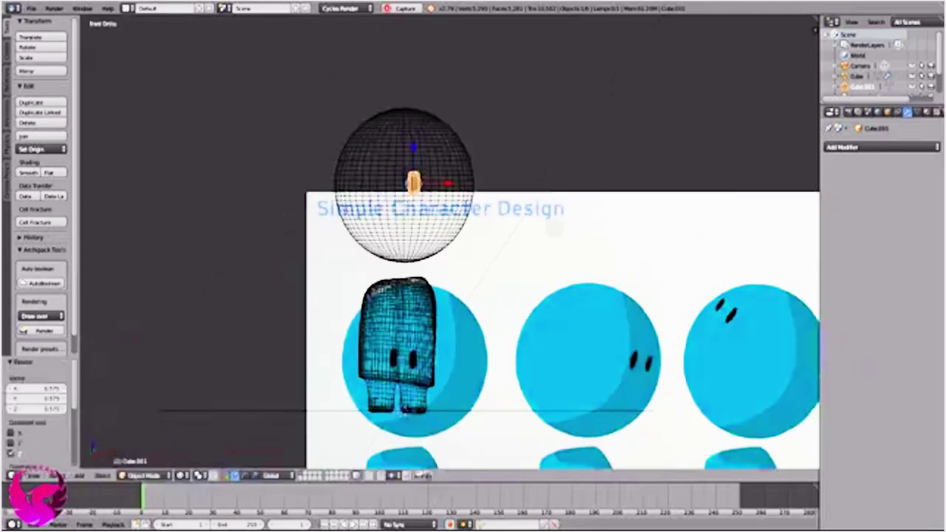
pyautogui.scroll(-2, 510, 210)
pyautogui.scroll(-1, 509, 210)
pyautogui.scroll(-1, 510, 210)
pyautogui.press('n')
pyautogui.scroll(-2, 510, 210)
pyautogui.scroll(-1, 754, 418)
pyautogui.moveTo(787, 412); pyautogui.dragTo(805, 412)
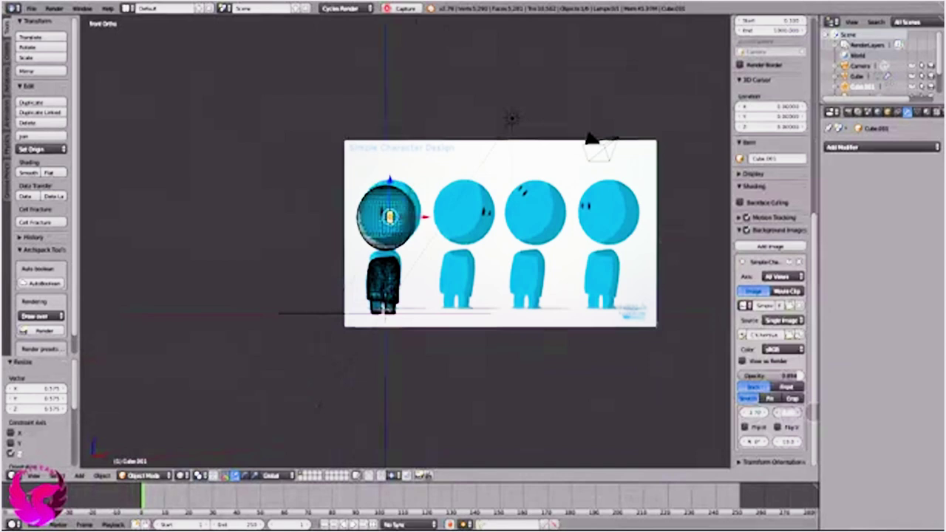
pyautogui.scroll(6, 510, 340)
# Step: Centre the view on the eye and inspect its mesh in Edit Mode
pyautogui.press('a')
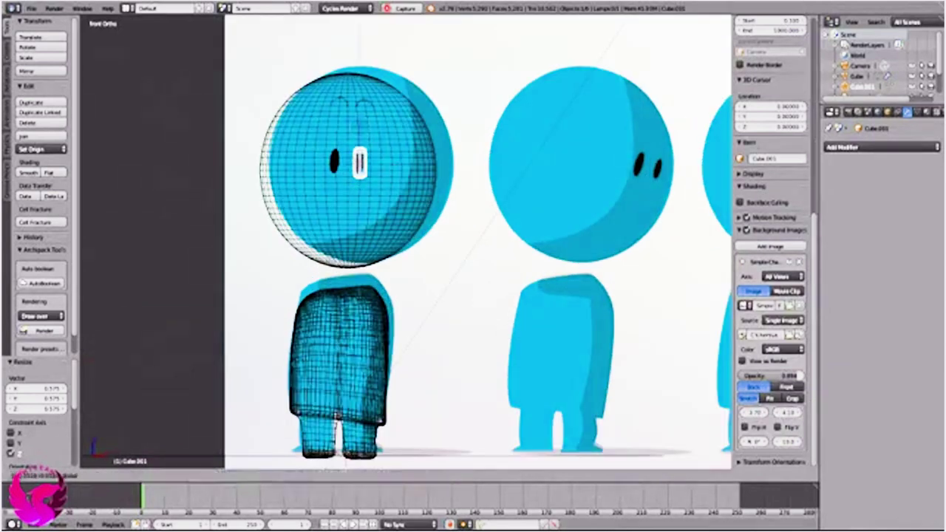
pyautogui.press('KP_Decimal')
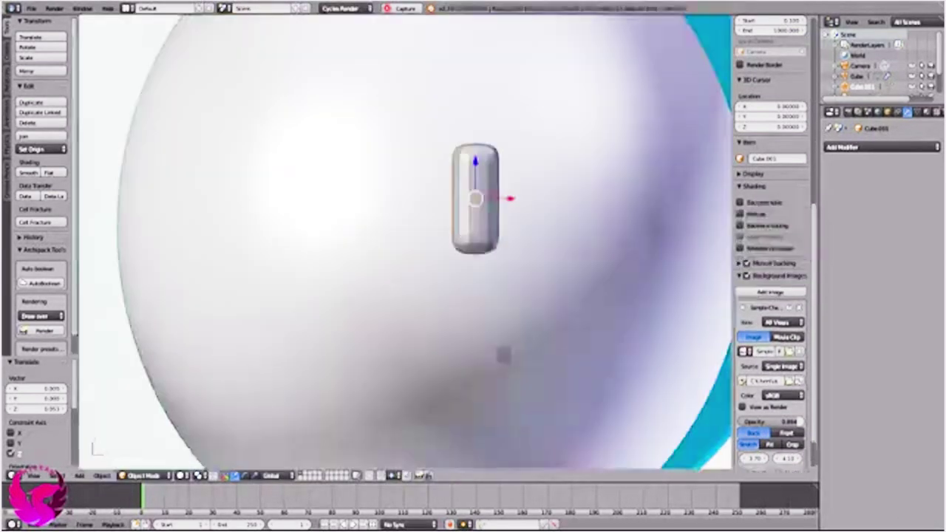
pyautogui.press('KP_5')
pyautogui.press('Tab')
pyautogui.scroll(2, 403, 240)
pyautogui.scroll(2, 402, 240)
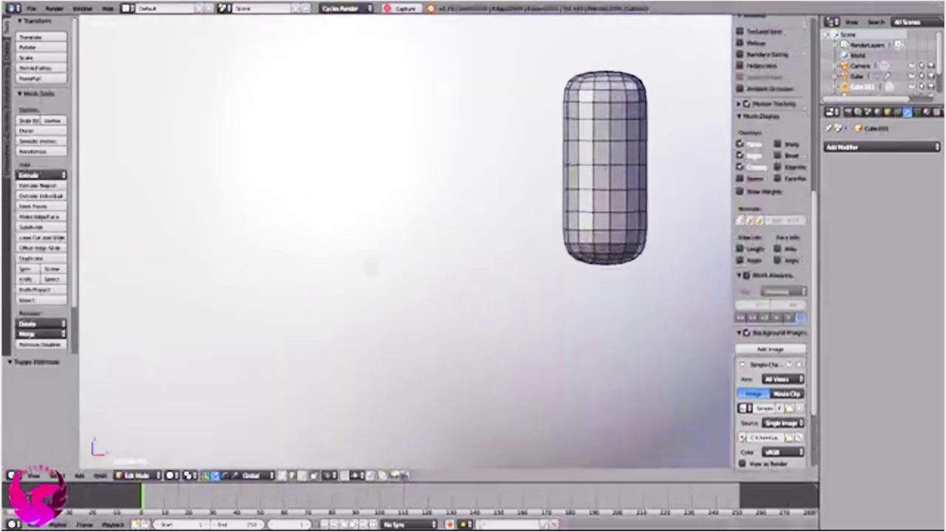
pyautogui.scroll(5, 365, 264)
pyautogui.scroll(-5, 482, 290)
pyautogui.press('Tab')
pyautogui.scroll(-4, 403, 244)
# Step: Select the lamp and frame it in the view
pyautogui.hotkey('shift', 'a')
pyautogui.press('Escape')
pyautogui.rightClick(682, 32)
pyautogui.press('KP_Decimal')
# Step: Add a cube and round it with a level-2 Subdivision Surface modifier
pyautogui.hotkey('shift', 'a')
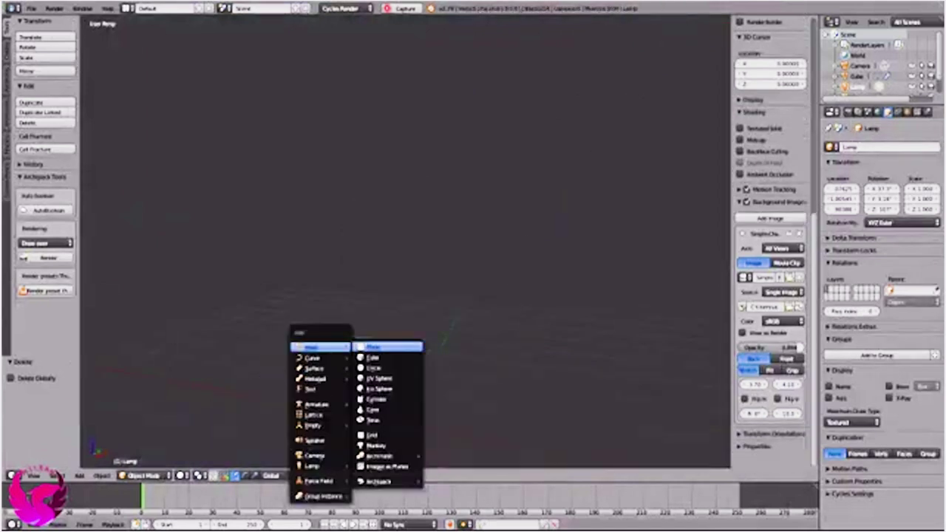
pyautogui.click(373, 358)
pyautogui.press('KP_Decimal')
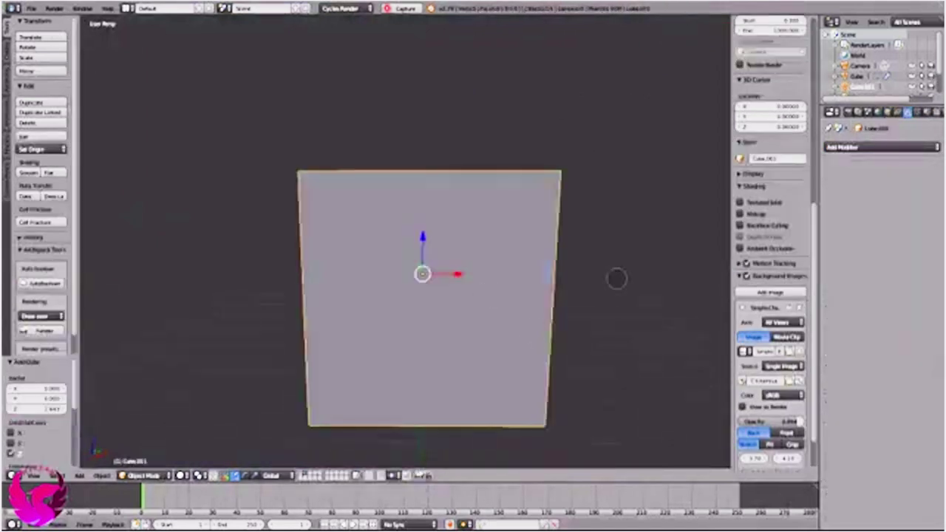
pyautogui.click(881, 147)
pyautogui.click(739, 308)
pyautogui.moveTo(568, 296); pyautogui.dragTo(596, 299, button='middle')
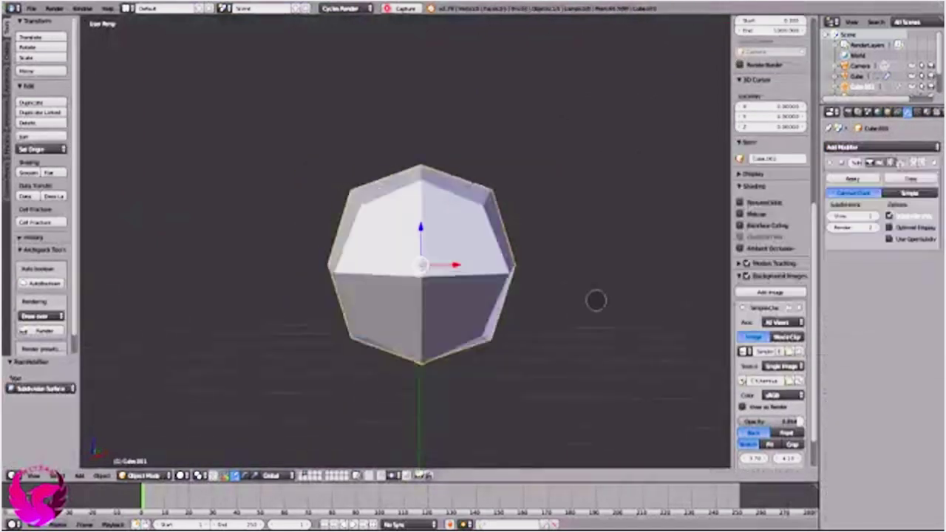
pyautogui.hotkey('ctrl', '2')
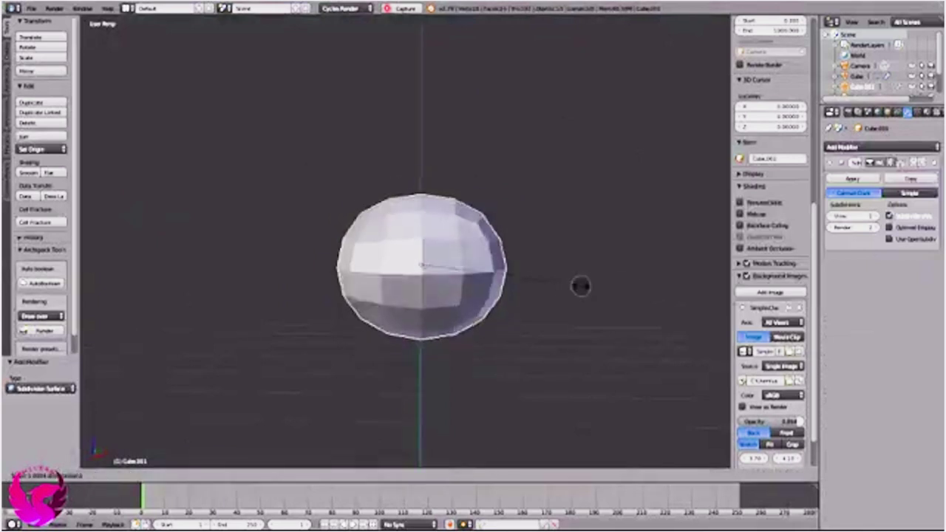
# Step: Squeeze the sphere along X into a tall ellipsoid
pyautogui.press('s')
pyautogui.press('x')
pyautogui.press('Return')
pyautogui.press('KP_3')
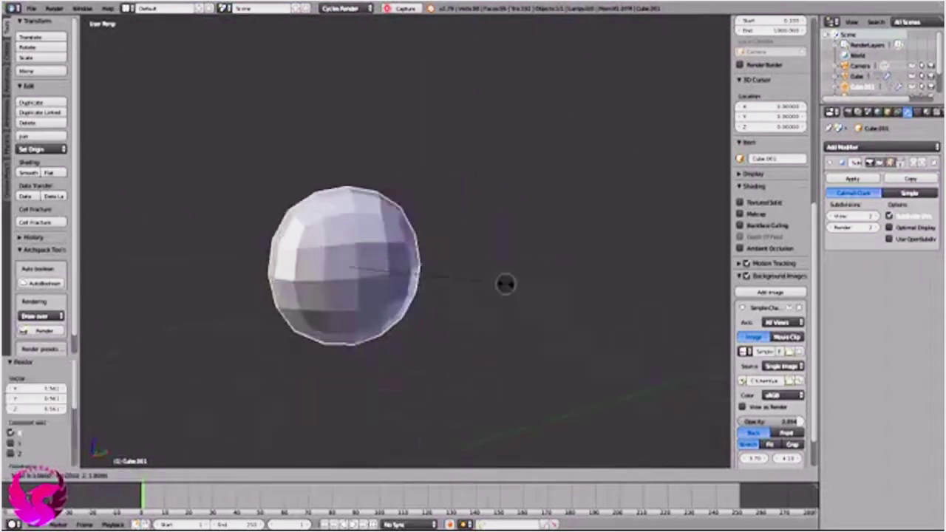
pyautogui.press('KP_3')
pyautogui.click(480, 290)
pyautogui.press('KP_1')
# Step: Slide the ellipsoid left onto the head and send it to layer 1
pyautogui.press('s')
pyautogui.press('Escape')
pyautogui.press('g')
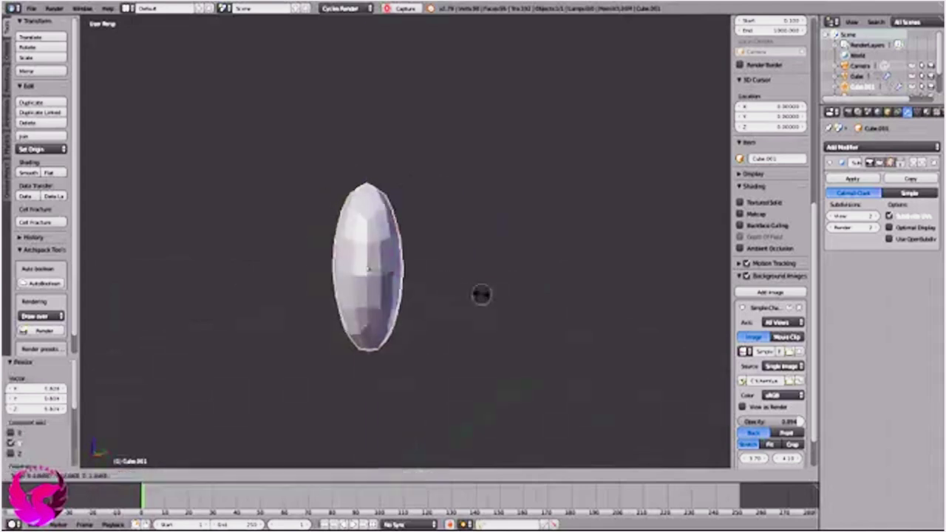
pyautogui.click(517, 290)
pyautogui.press('m')
pyautogui.press('1')
# Step: Undo the last change and re-add Subdivision Surface smoothing to the ellipsoid
pyautogui.moveTo(687, 29)
pyautogui.mouseDown(button='middle')
pyautogui.moveTo(643, 59)
pyautogui.moveTo(573, 328)
pyautogui.mouseUp(button='middle')
pyautogui.hotkey('ctrl', 'z')
pyautogui.hotkey('ctrl', 'z')
pyautogui.hotkey('ctrl', 'z')
pyautogui.click(883, 147)
pyautogui.click(759, 318)
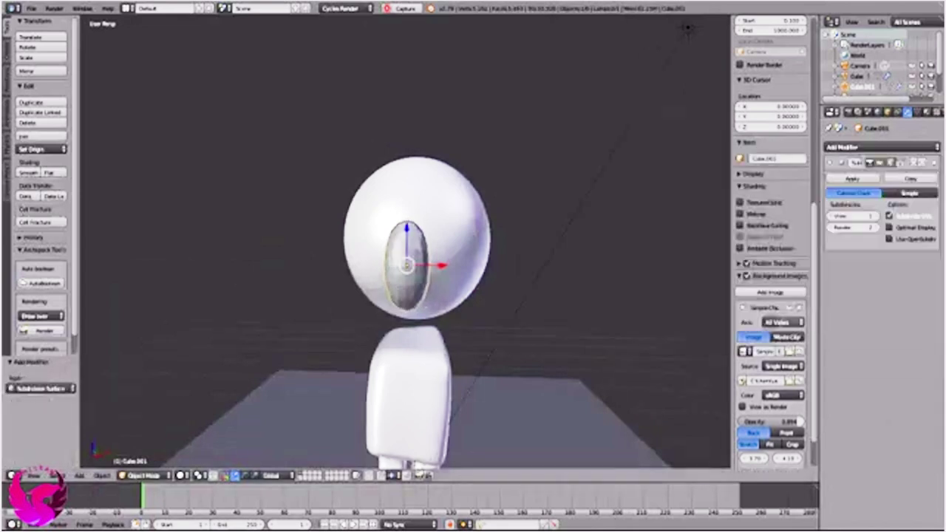
pyautogui.moveTo(687, 28); pyautogui.dragTo(507, 380, button='middle')
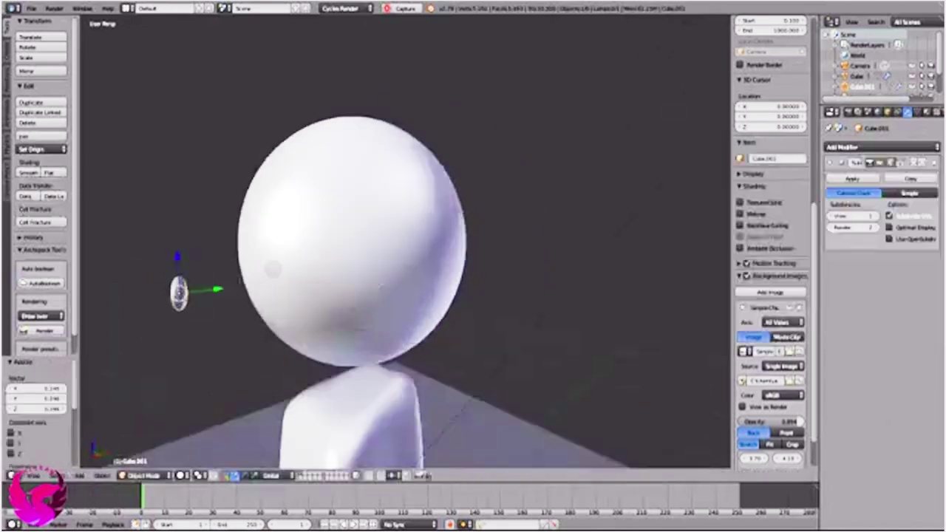
# Step: Place the small ellipsoid over the reference's right eye and enlarge it to match
pyautogui.press('KP_1')
pyautogui.scroll(3, 443, 244)
pyautogui.press('g')
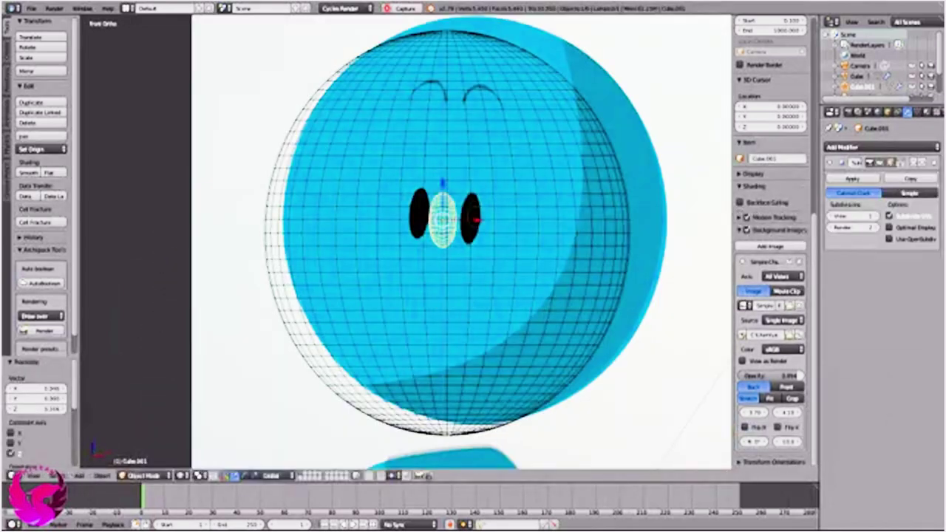
pyautogui.click(503, 268)
pyautogui.press('s')
# Step: Duplicate the eye and slide the copy along X onto the left eye
pyautogui.press('g')
pyautogui.press('x')
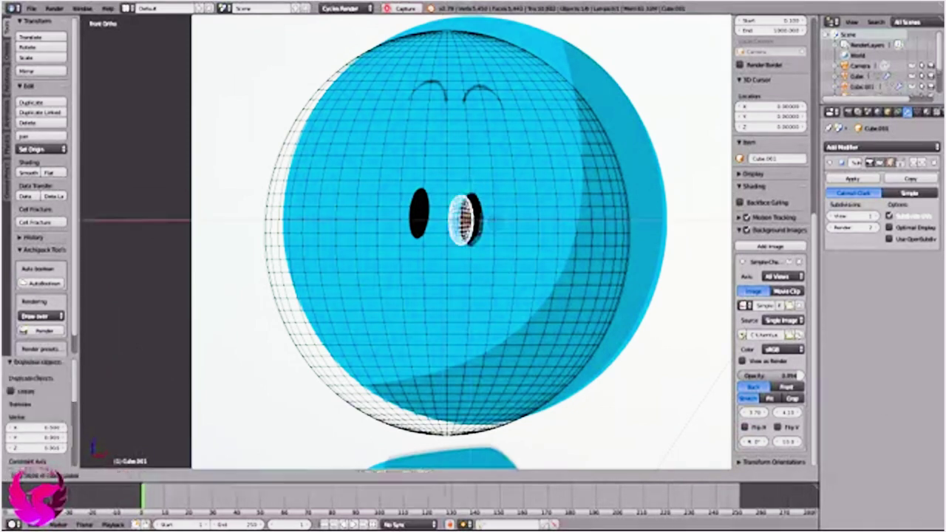
pyautogui.press('Return')
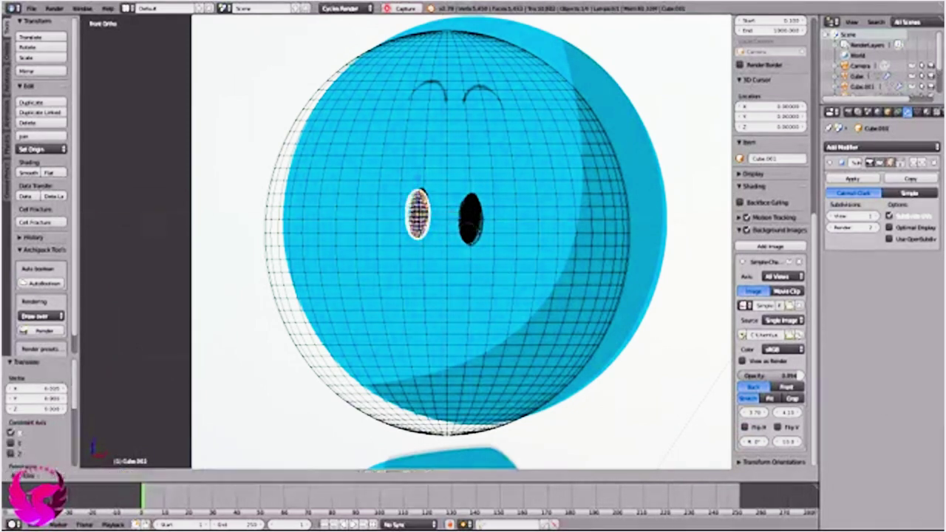
pyautogui.press('Return')
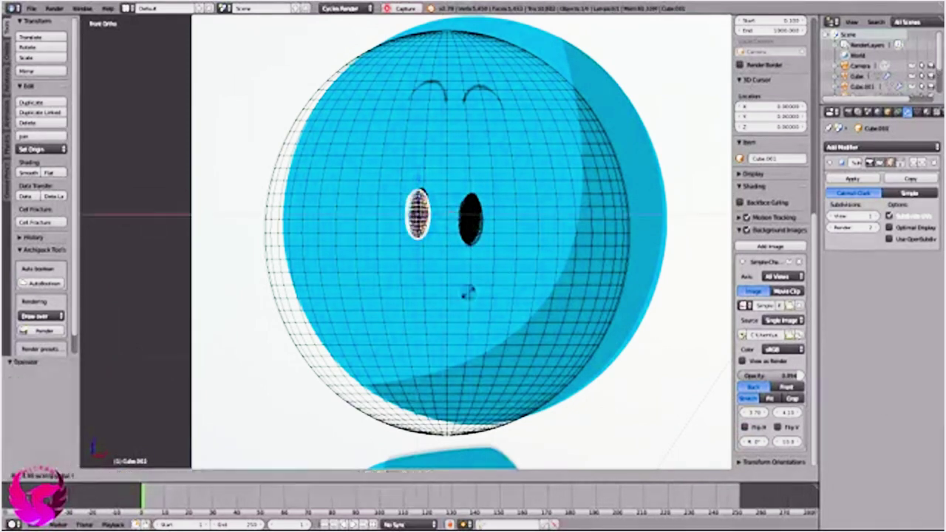
# Step: Switch to solid shading and check the two eyes from the front
pyautogui.press('Tab')
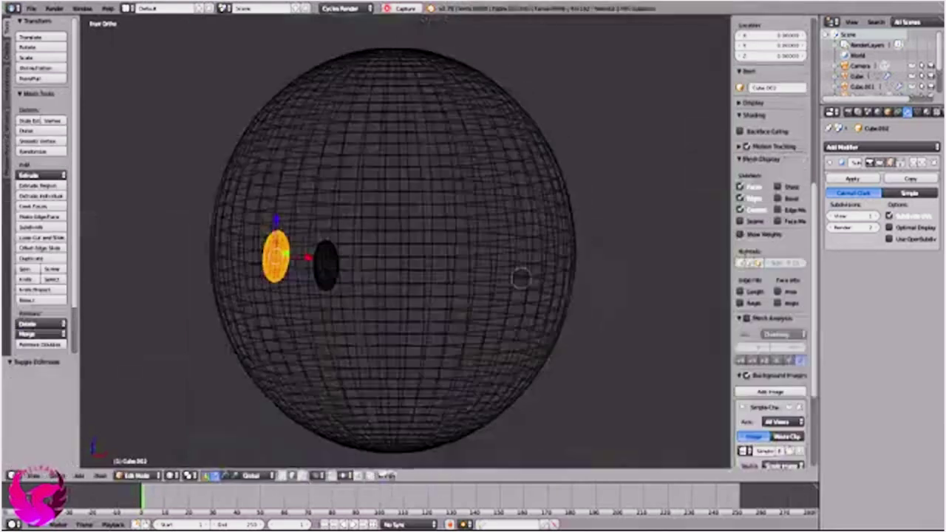
pyautogui.press('z')
pyautogui.scroll(-3, 520, 277)
pyautogui.scroll(3, 521, 278)
pyautogui.press('Tab')
pyautogui.moveTo(520, 278); pyautogui.dragTo(503, 278, button='middle')
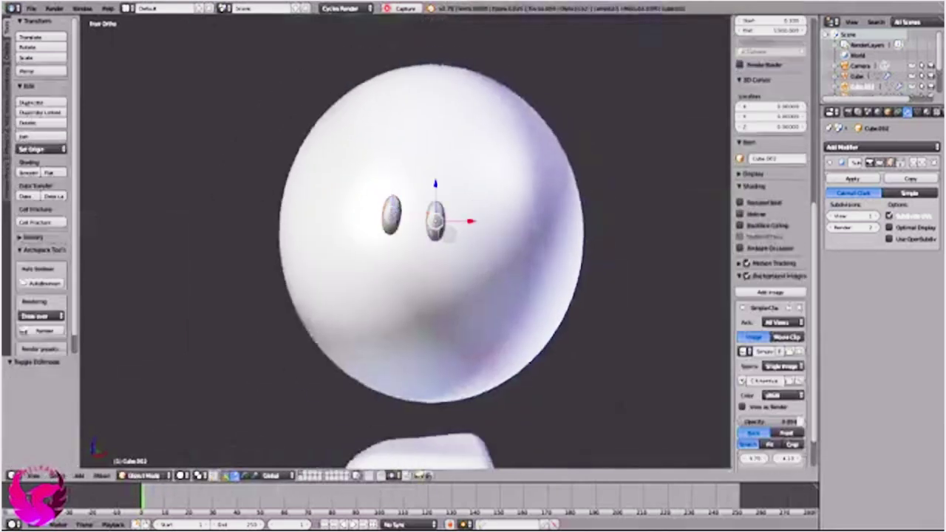
pyautogui.press('KP_1')
pyautogui.scroll(-3, 520, 277)
pyautogui.scroll(3, 405, 244)
# Step: Check the eyes from side and top views, moving them closer to the head
pyautogui.moveTo(405, 243); pyautogui.dragTo(502, 222, button='middle')
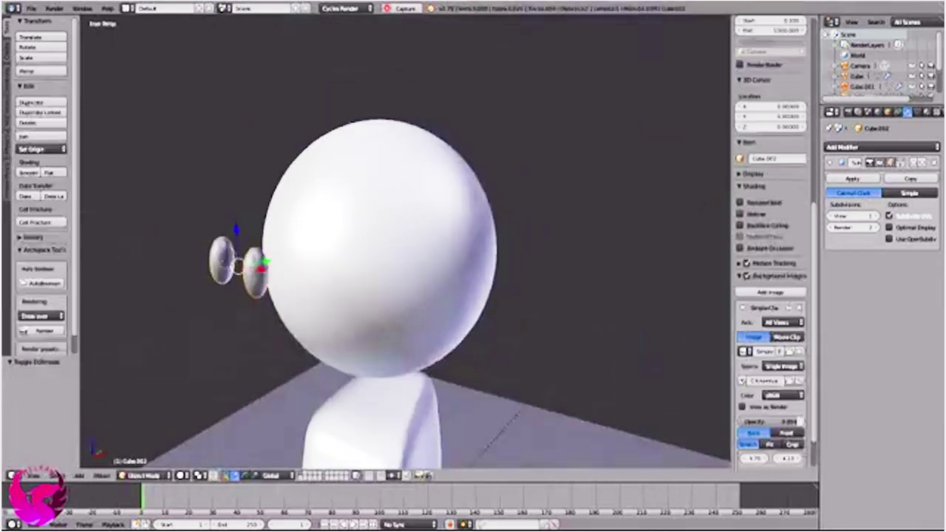
pyautogui.moveTo(405, 244); pyautogui.dragTo(340, 237, button='middle')
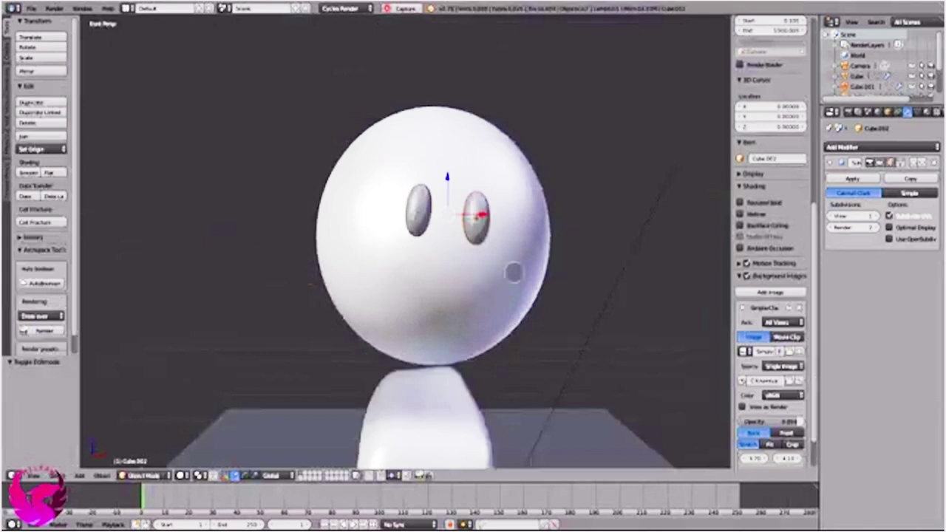
pyautogui.press('KP_7')
pyautogui.moveTo(422, 390); pyautogui.dragTo(417, 368)
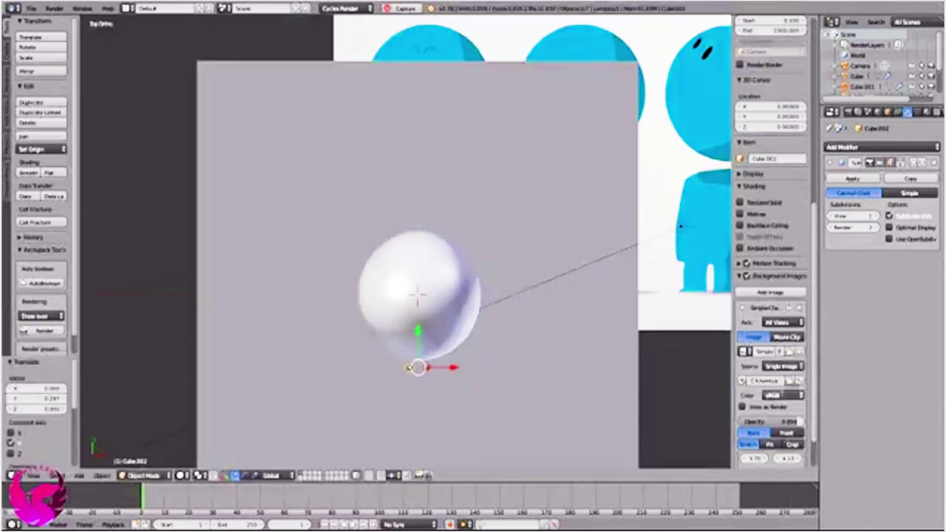
# Step: Set the reference image to display only in the Front view
pyautogui.scroll(-2, 772, 333)
pyautogui.click(782, 276)
pyautogui.click(729, 263)
# Step: Push the eyes along Y into the head, then frame the selected eye from the side
pyautogui.moveTo(418, 333); pyautogui.dragTo(414, 319)
pyautogui.press('KP_3')
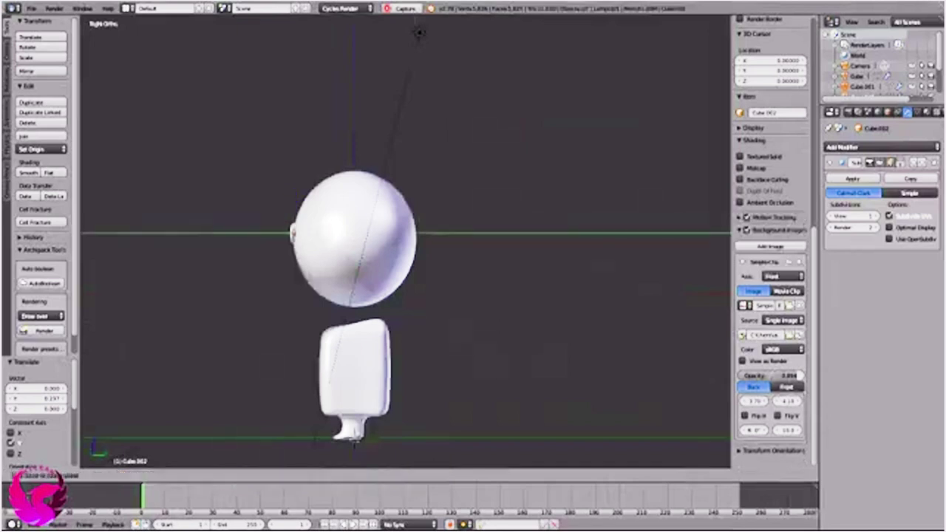
pyautogui.scroll(4, 413, 237)
pyautogui.press('KP_Decimal')
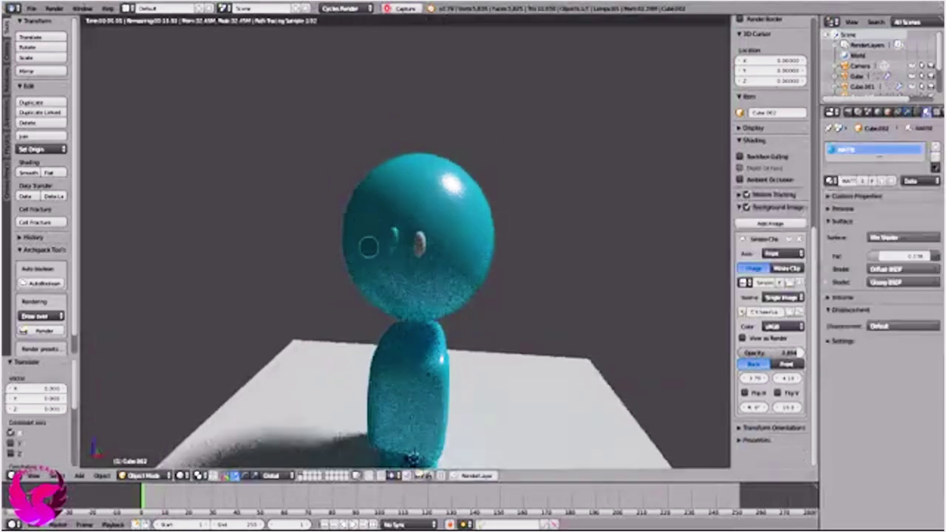
# Step: Leave the rendered preview for solid shading and hide the properties sidebar
pyautogui.scroll(5, 444, 244)
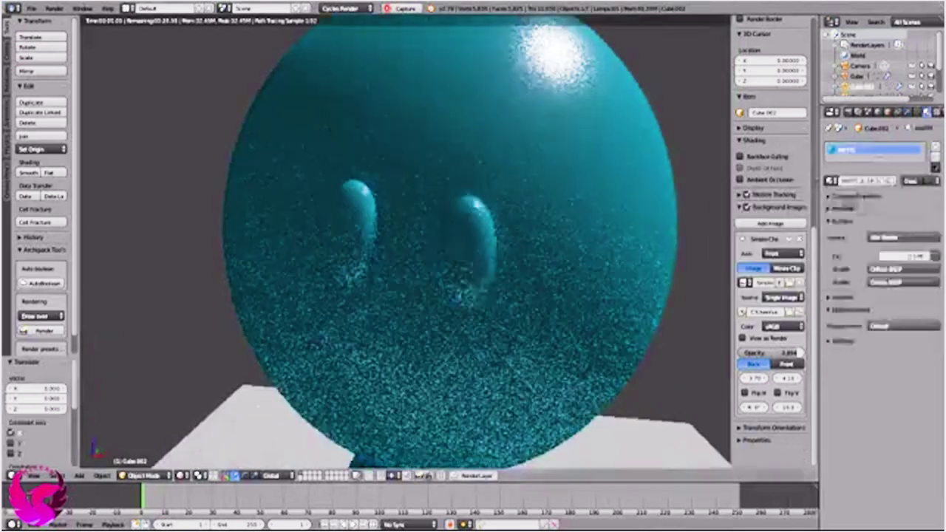
pyautogui.scroll(2, 443, 244)
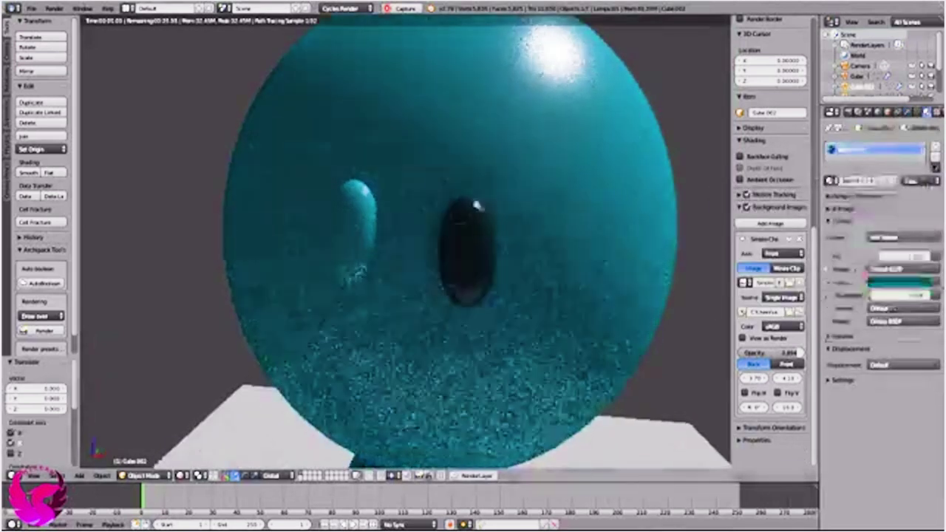
pyautogui.scroll(-3, 244, 433)
pyautogui.scroll(-3, 243, 432)
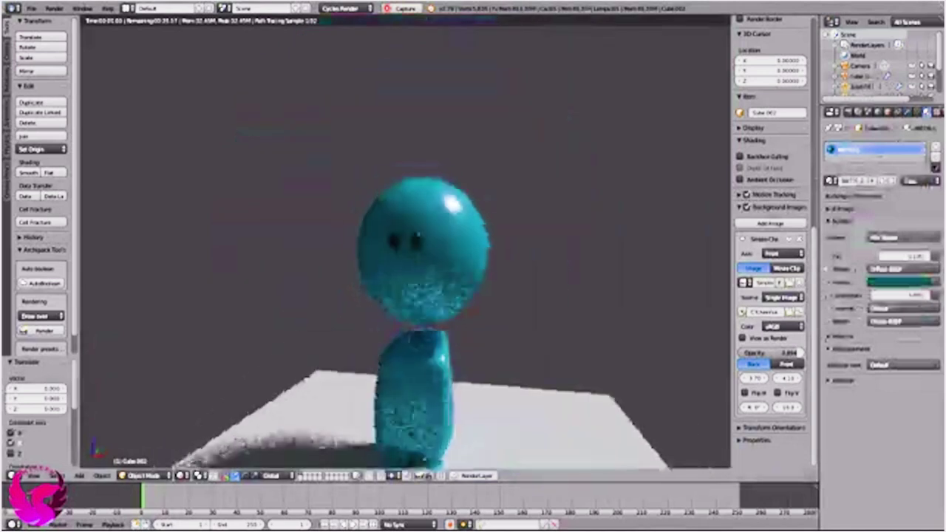
pyautogui.hotkey('shift', 'z')
pyautogui.scroll(4, 244, 432)
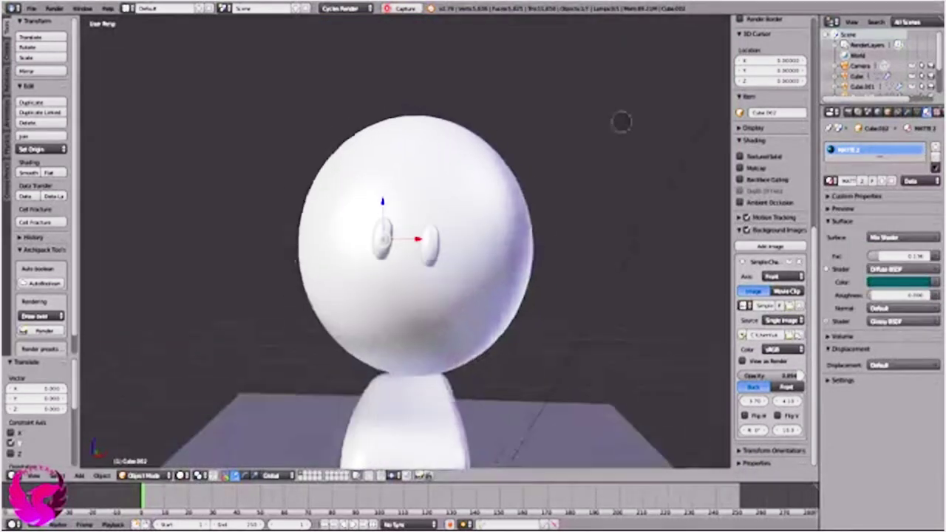
pyautogui.press('n')
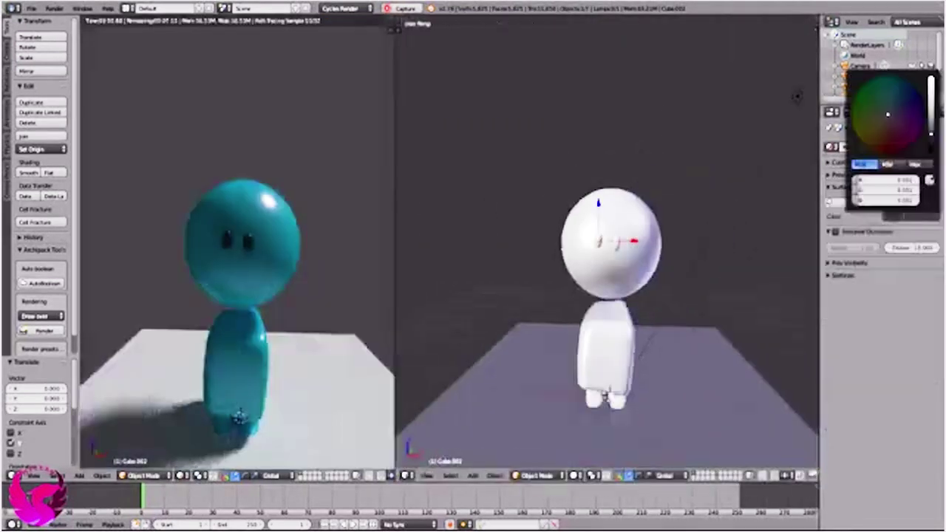
# Step: Brighten the character's colour to light blue and merge the split views into one viewport
pyautogui.moveTo(931, 111); pyautogui.dragTo(930, 78)
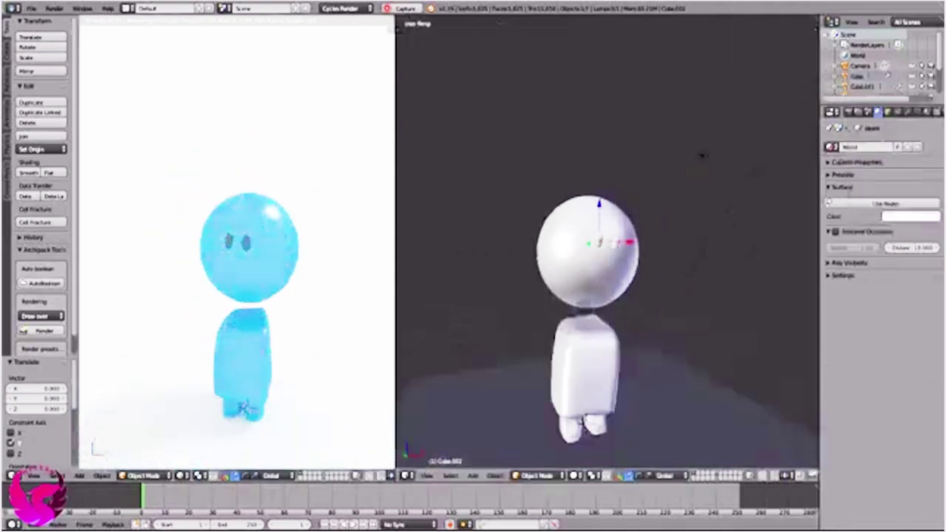
pyautogui.moveTo(606, 296); pyautogui.dragTo(562, 295, button='middle')
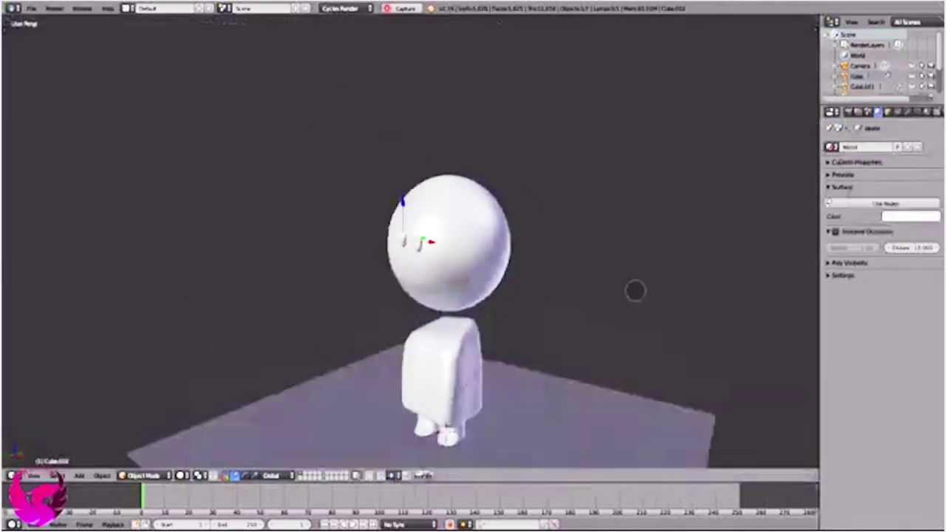
pyautogui.moveTo(635, 289); pyautogui.dragTo(567, 295, button='middle')
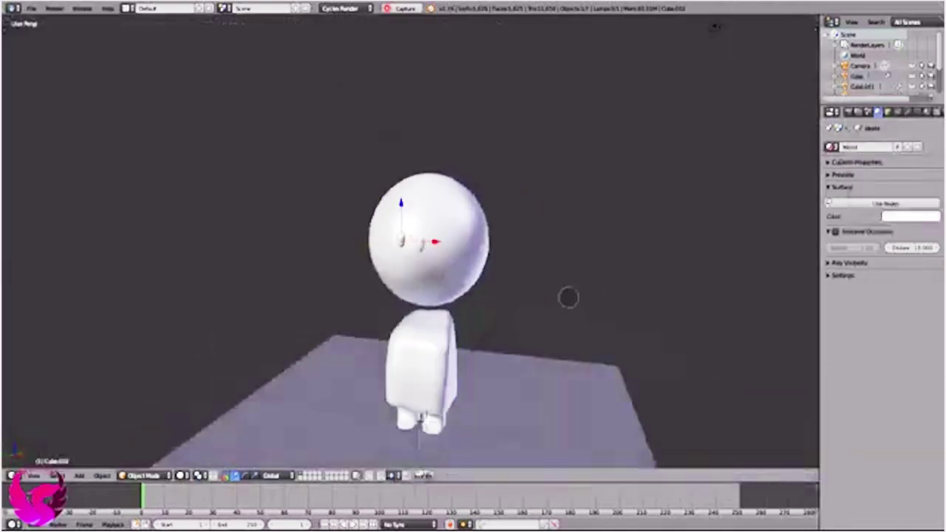
pyautogui.hotkey('shift', 'a')
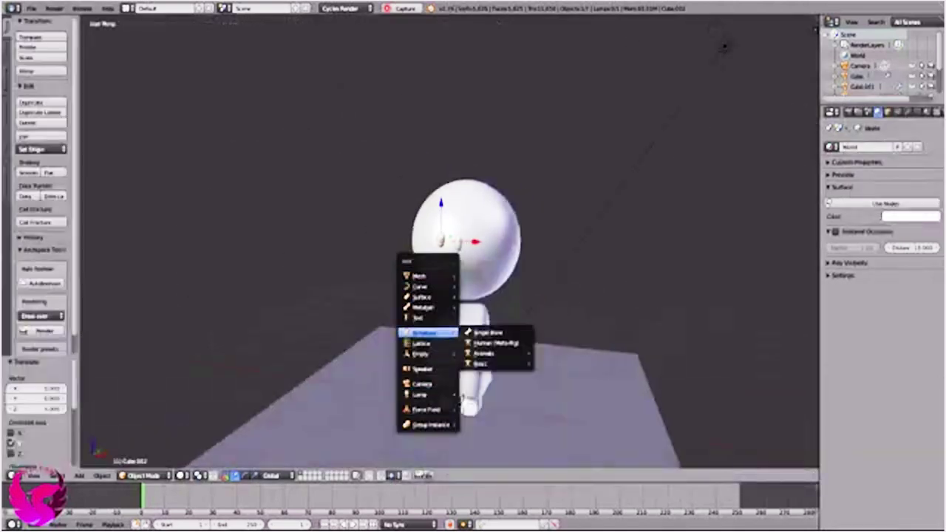
# Step: Add a Single Bone armature and place it beside the character's body
pyautogui.click(650, 262)
pyautogui.hotkey('shift', 'a')
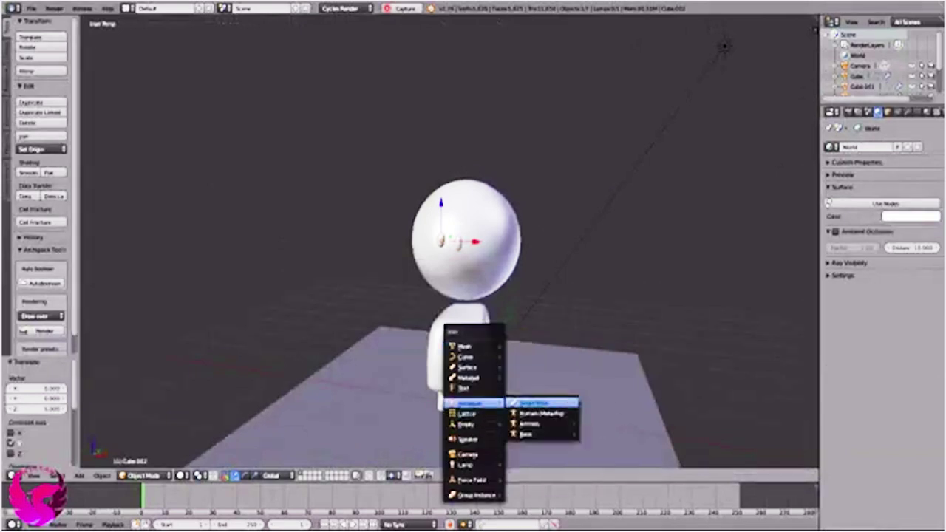
pyautogui.click(534, 403)
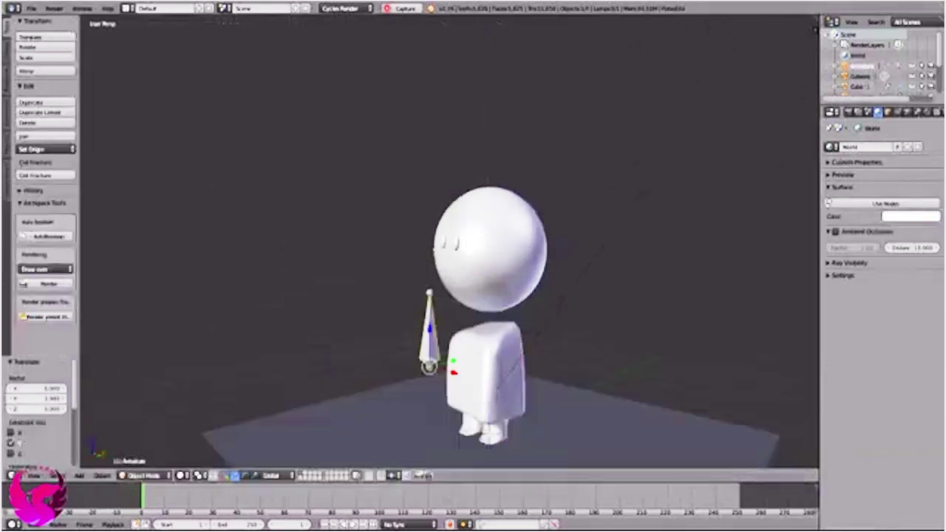
pyautogui.click(908, 111)
# Step: Bring up the File > Save As browser, then return to the scene
pyautogui.click(31, 8)
pyautogui.click(52, 99)
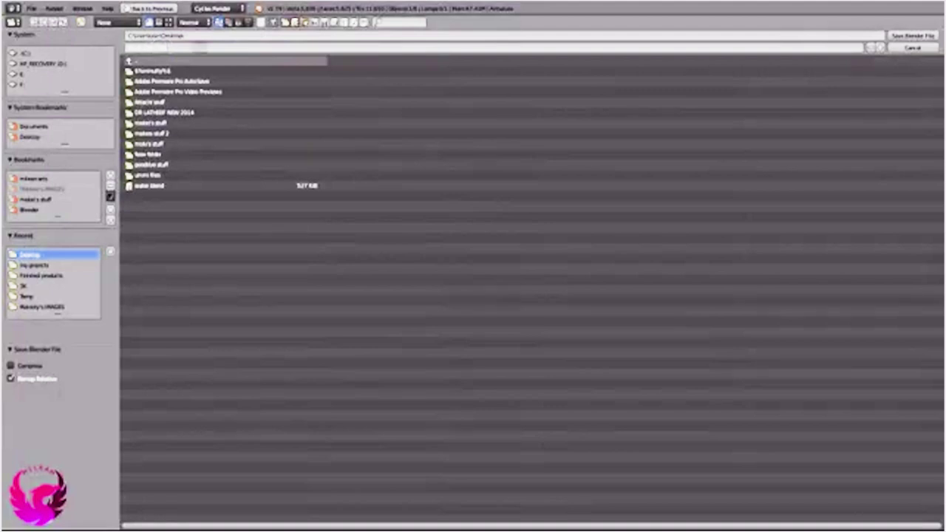
pyautogui.press('Return')
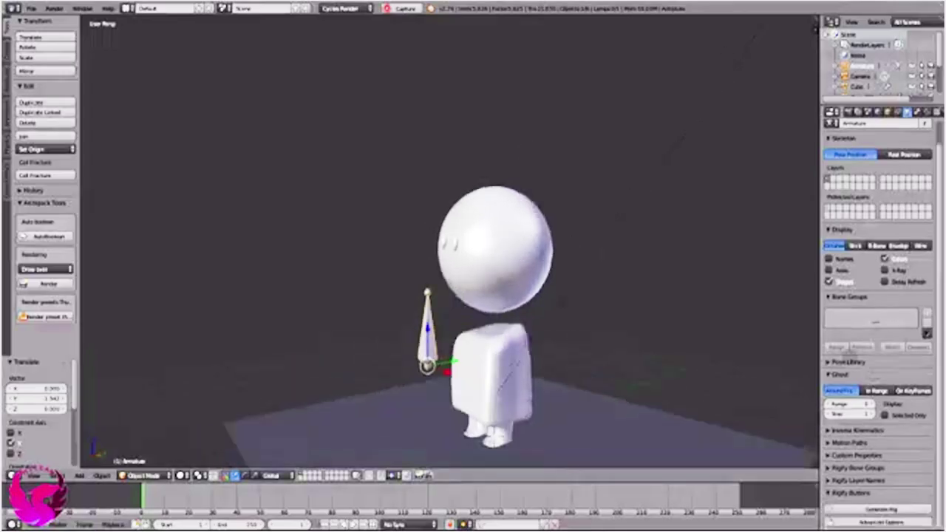
# Step: From the front view, move the armature bone vertically along Z toward the body
pyautogui.press('KP_1')
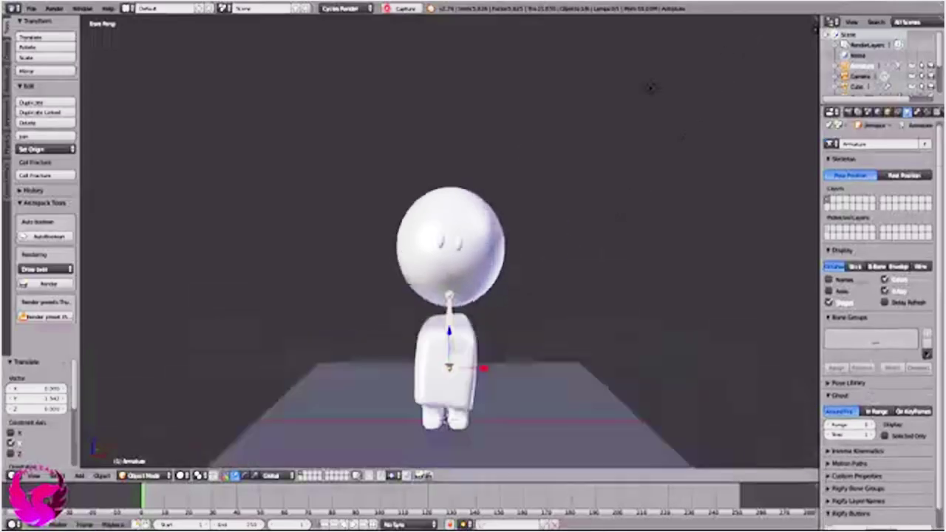
pyautogui.press('n')
pyautogui.scroll(3, 492, 222)
pyautogui.keyDown('shift'); pyautogui.moveTo(493, 206); pyautogui.dragTo(492, 184, button='middle'); pyautogui.keyUp('shift')
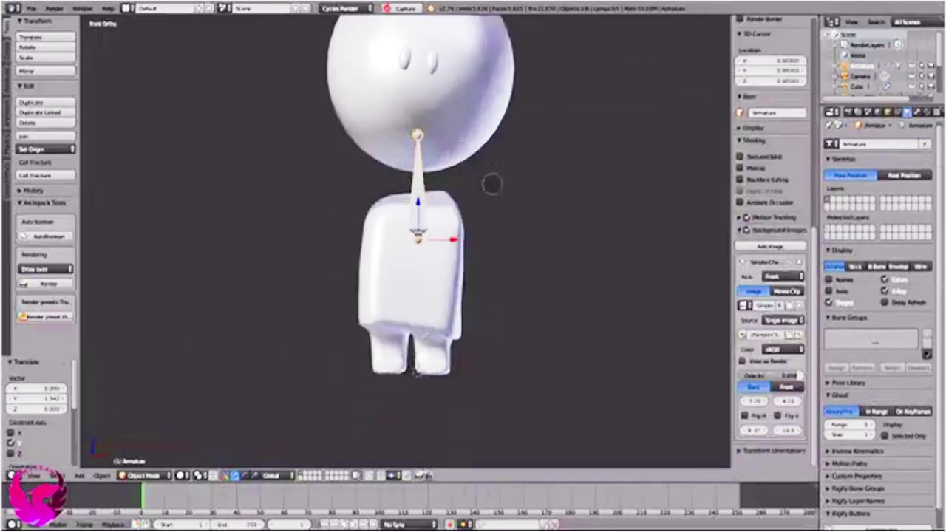
pyautogui.scroll(1, 492, 184)
pyautogui.press('g')
pyautogui.press('z')
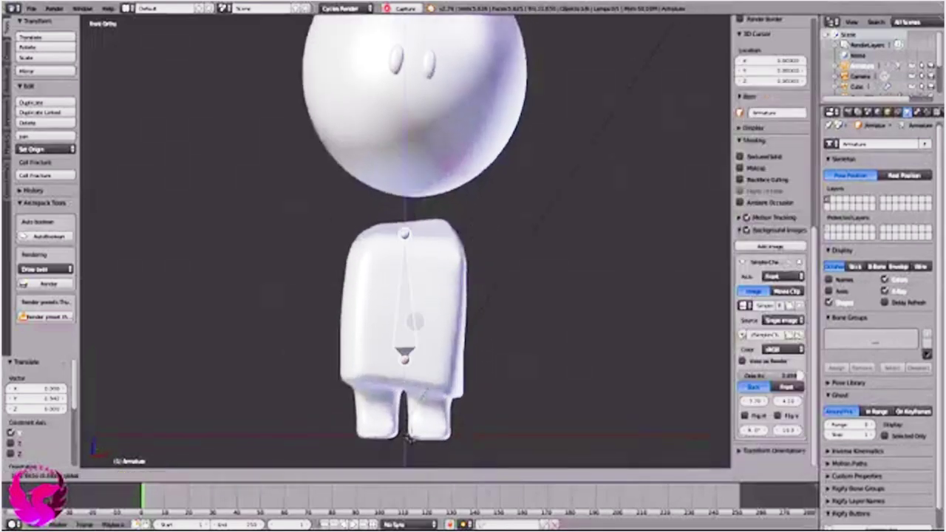
# Step: Move the bone along Y into the torso from the side view and verify it from the front
pyautogui.press('KP_3')
pyautogui.press('g')
pyautogui.press('y')
pyautogui.click(562, 371)
pyautogui.press('KP_1')
pyautogui.press('KP_3')
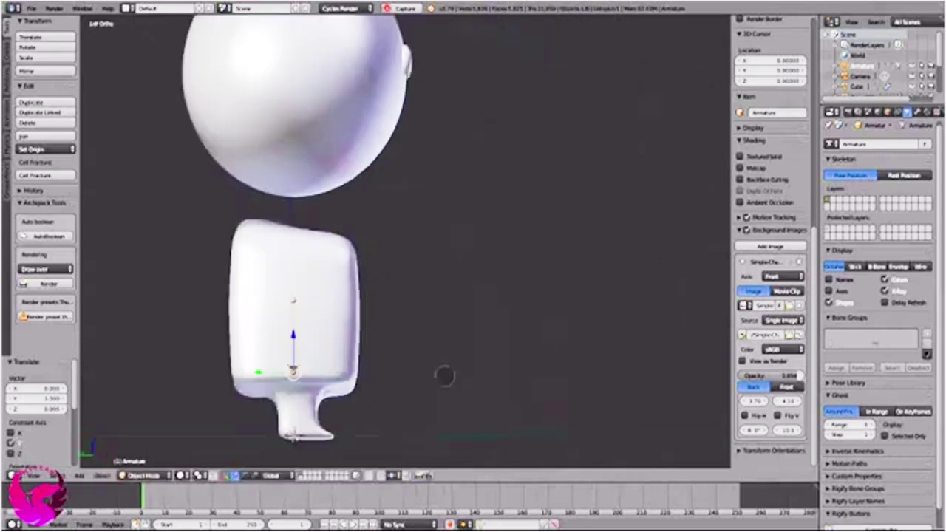
pyautogui.press('KP_1')
pyautogui.press('Tab')
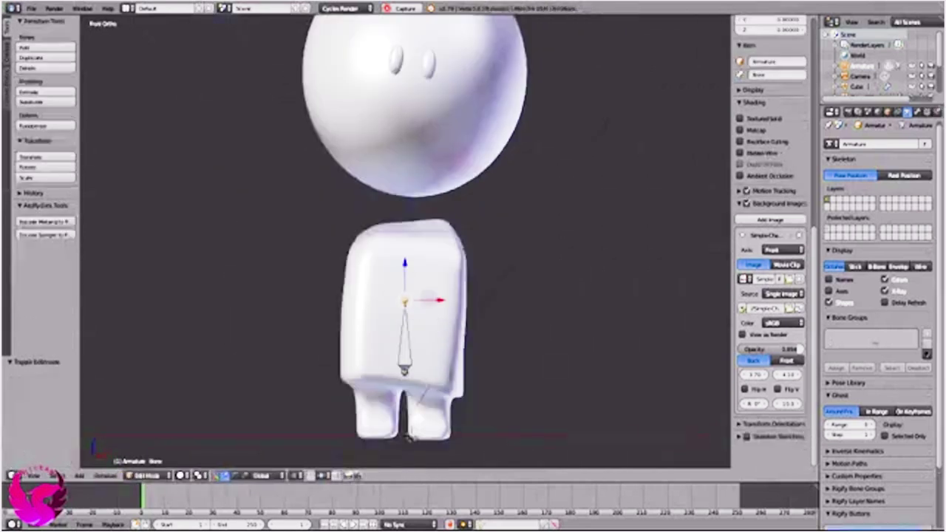
# Step: Extrude bones upward from the first bone through the torso and into the head
pyautogui.press('e')
pyautogui.click(408, 438)
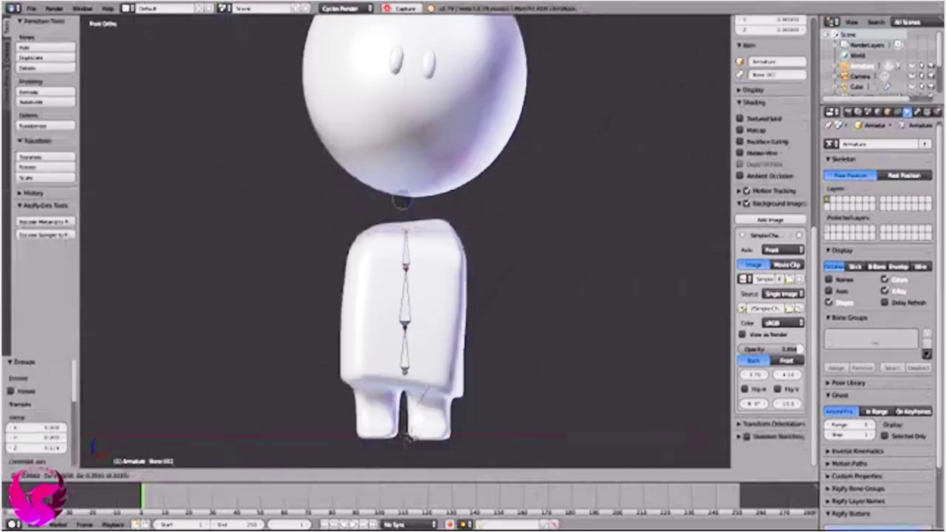
pyautogui.press('KP_3')
pyautogui.press('KP_1')
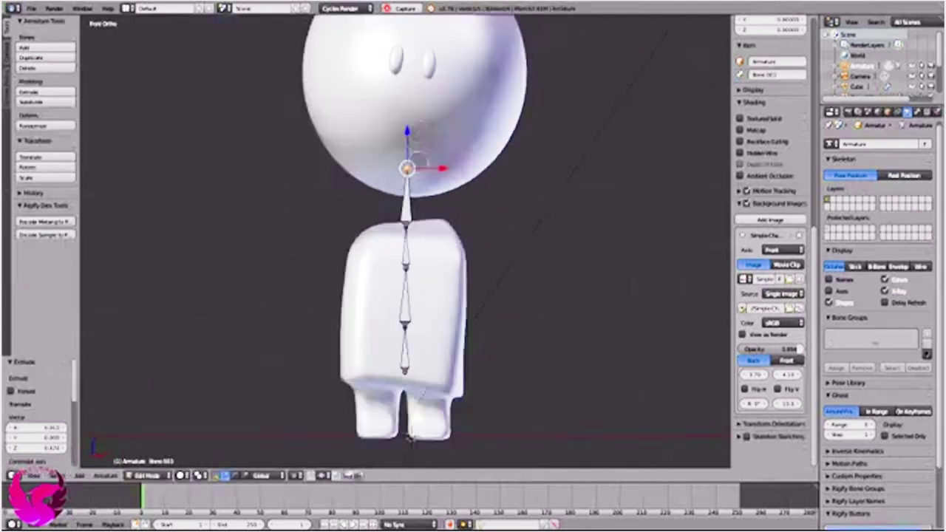
pyautogui.click(410, 438)
pyautogui.scroll(-2, 407, 379)
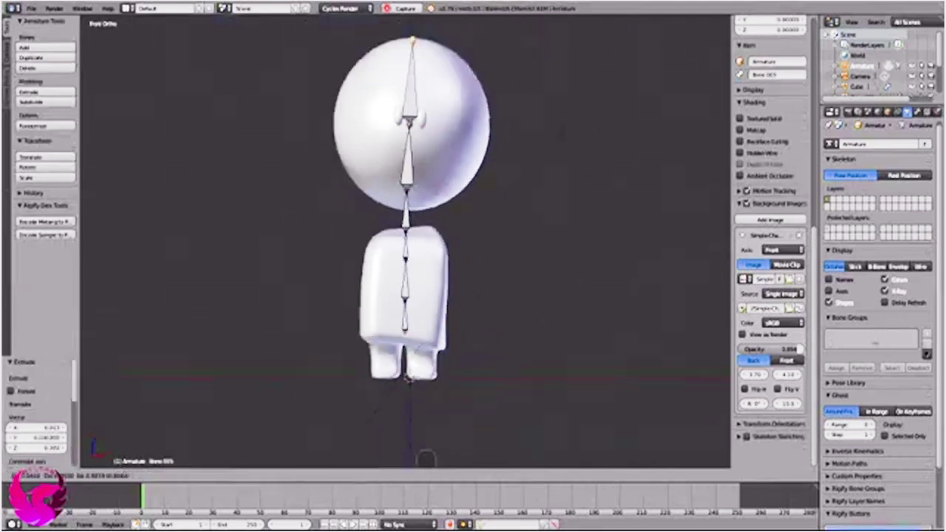
pyautogui.click(407, 379)
pyautogui.scroll(1, 407, 379)
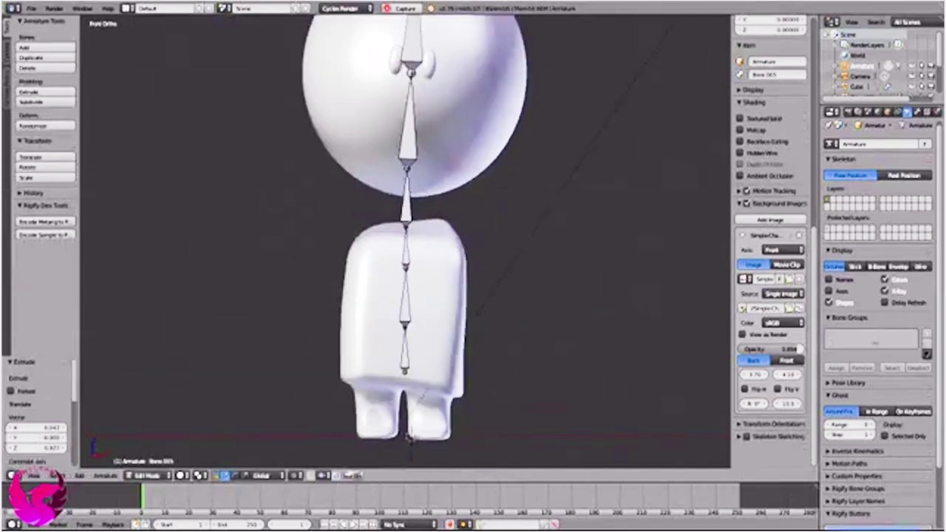
pyautogui.press('KP_3')
pyautogui.press('KP_1')
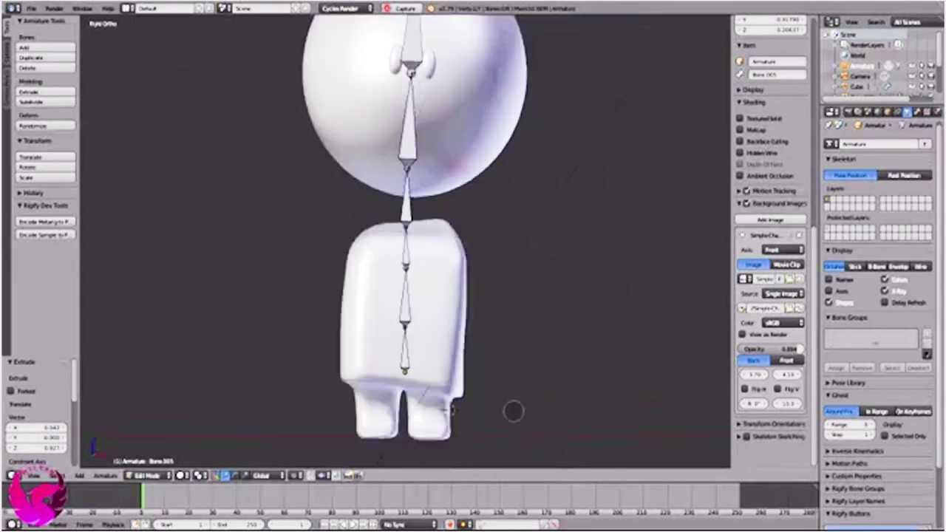
# Step: Add a new bone and move it down along Z to the bottom of the left leg
pyautogui.press('KP_3')
pyautogui.press('KP_1')
pyautogui.hotkey('shift', 'a')
pyautogui.press('g')
pyautogui.press('z')
pyautogui.click(381, 403)
pyautogui.press('KP_5')
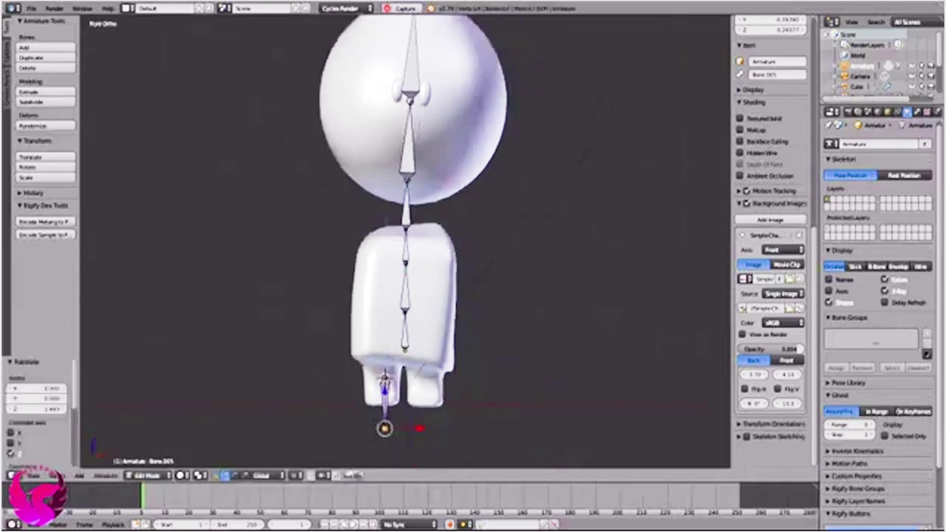
pyautogui.hotkey('ctrl', 'space')
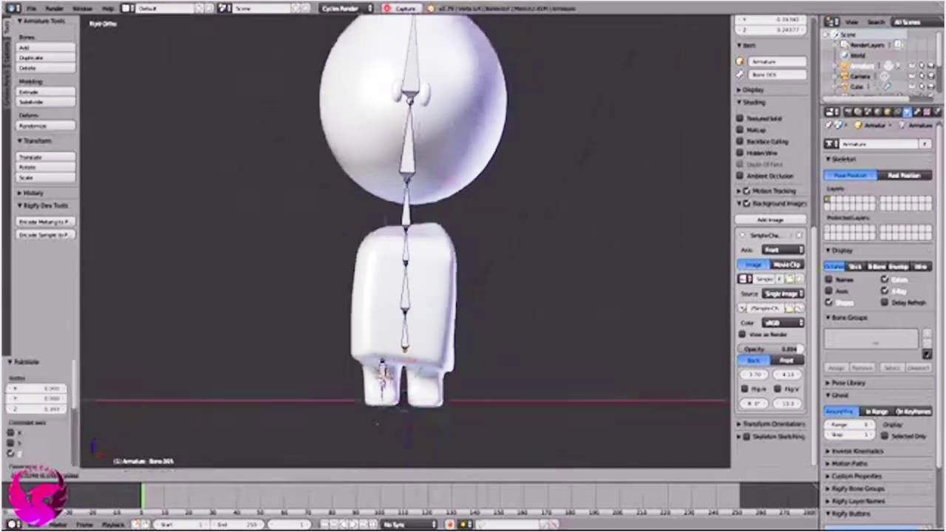
pyautogui.scroll(3, 476, 344)
pyautogui.scroll(-1, 477, 344)
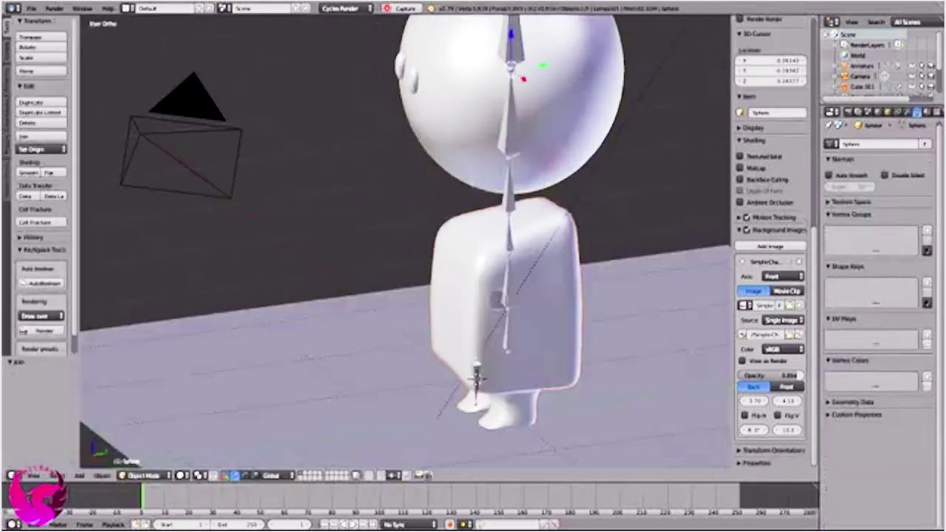
# Step: In the armature's Edit Mode, lower the left leg bone along Z to the foot and extrude from it
pyautogui.rightClick(506, 296)
pyautogui.press('Tab')
pyautogui.press('KP_1')
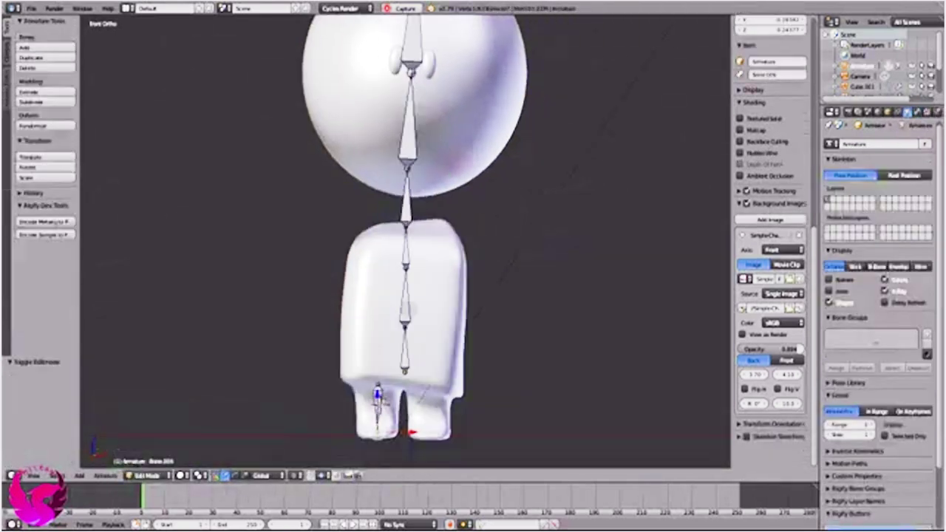
pyautogui.keyDown('shift'); pyautogui.scroll(-3, 374, 352); pyautogui.keyUp('shift')
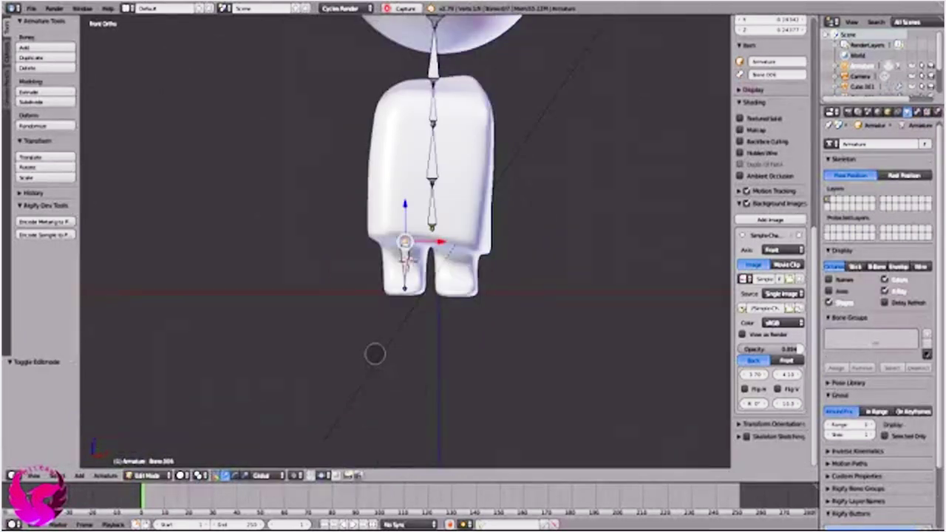
pyautogui.scroll(5, 416, 314)
pyautogui.press('g')
pyautogui.press('z')
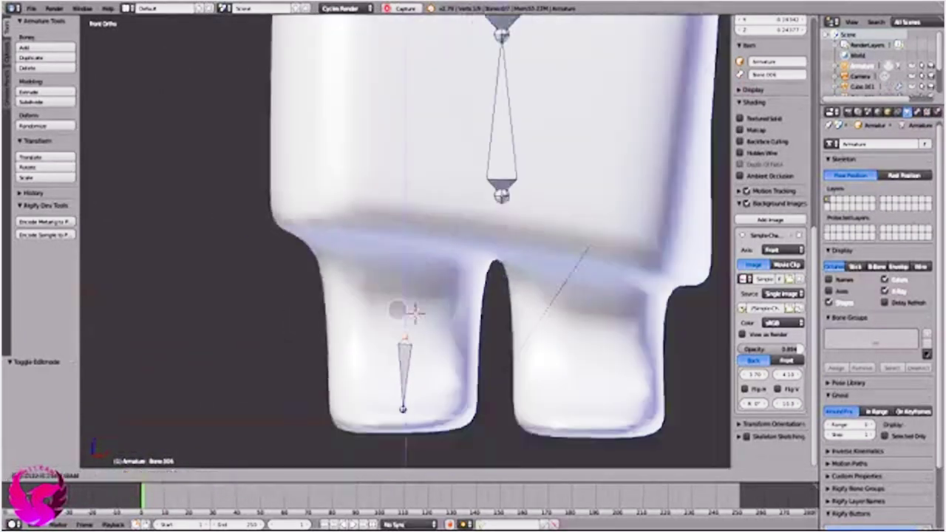
pyautogui.press('Return')
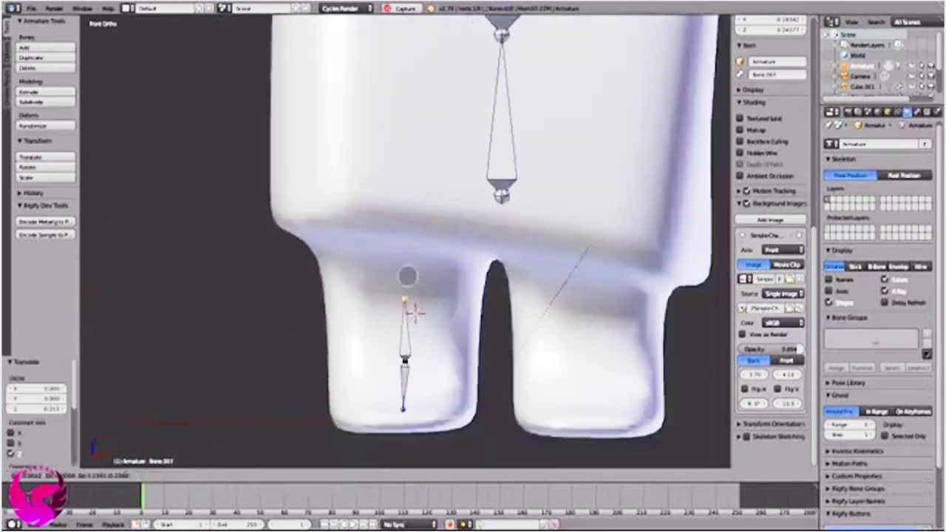
pyautogui.press('e')
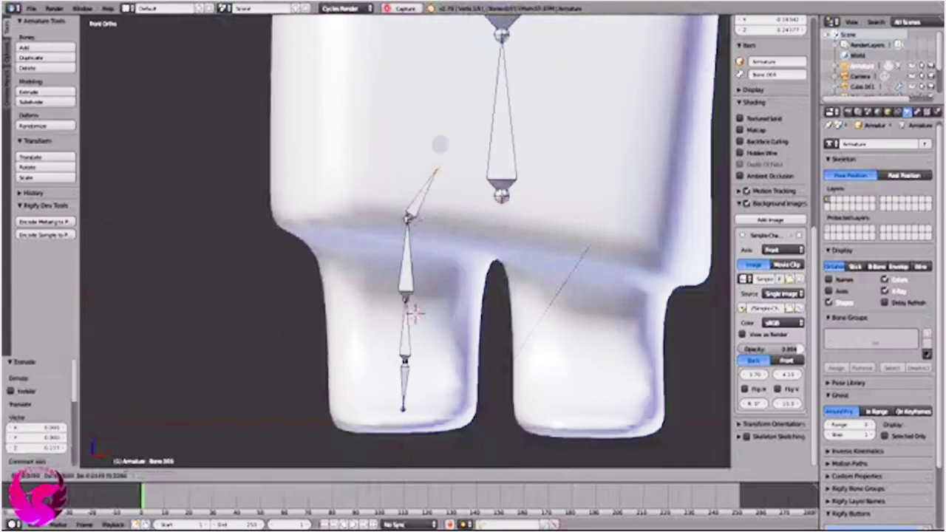
pyautogui.rightClick(440, 144)
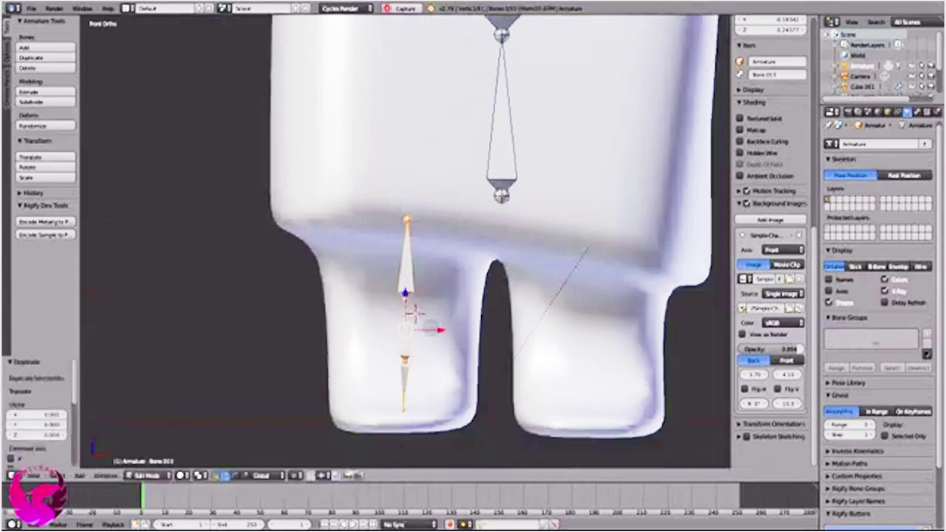
# Step: Copy the left leg's bone chain into the right leg, adjusting its depth along Y
pyautogui.press('g')
pyautogui.press('Return')
pyautogui.press('KP_3')
pyautogui.press('g')
pyautogui.press('y')
pyautogui.press('Return')
pyautogui.press('KP_1')
pyautogui.scroll(2, 499, 336)
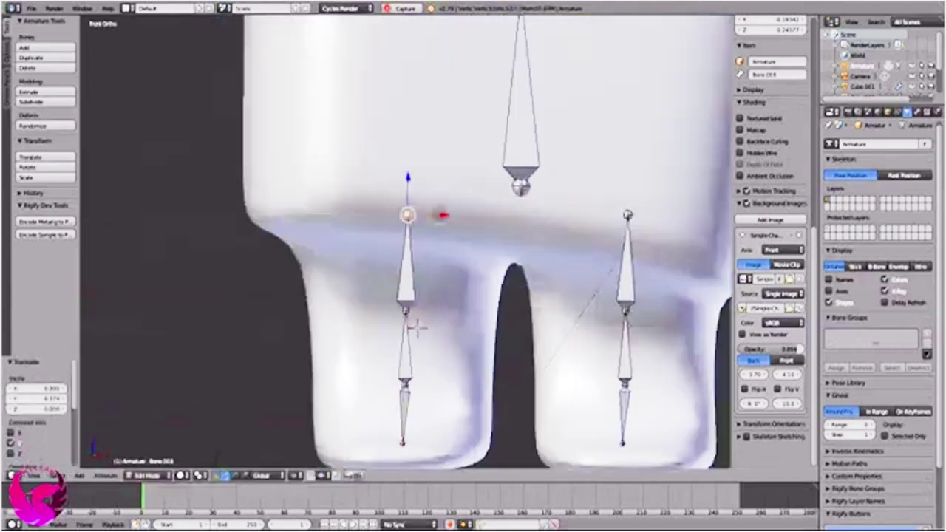
# Step: Connect the leg bones to their parent bone using the Ctrl+P parenting options
pyautogui.hotkey('ctrl', 'p')
pyautogui.press('Escape')
pyautogui.hotkey('ctrl', 'p')
pyautogui.click(490, 123)
pyautogui.hotkey('ctrl', 'p')
pyautogui.click(488, 203)
pyautogui.hotkey('ctrl', 'p')
pyautogui.click(509, 203)
# Step: Run a searched 'sel' bone command on the left leg's top, then undo the resulting tilt
pyautogui.click(407, 216)
pyautogui.scroll(-1, 517, 226)
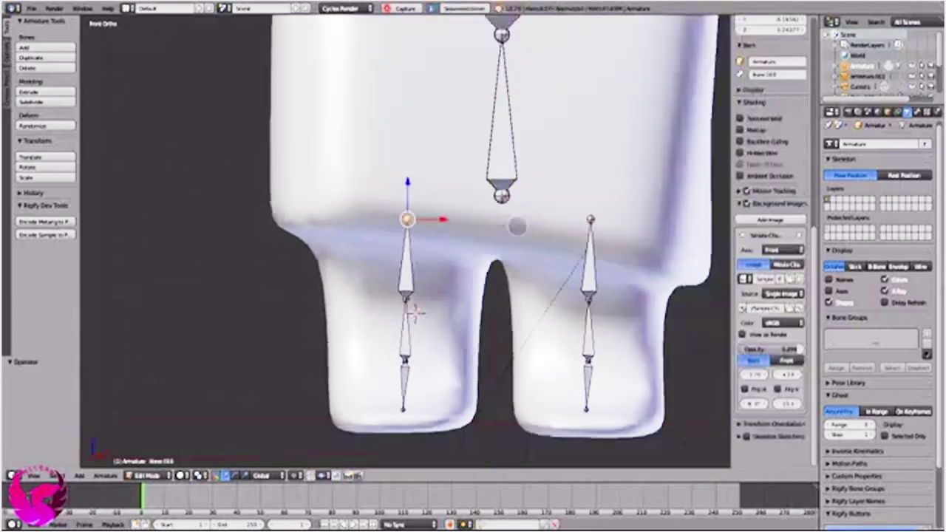
pyautogui.scroll(2, 516, 226)
pyautogui.press('space')
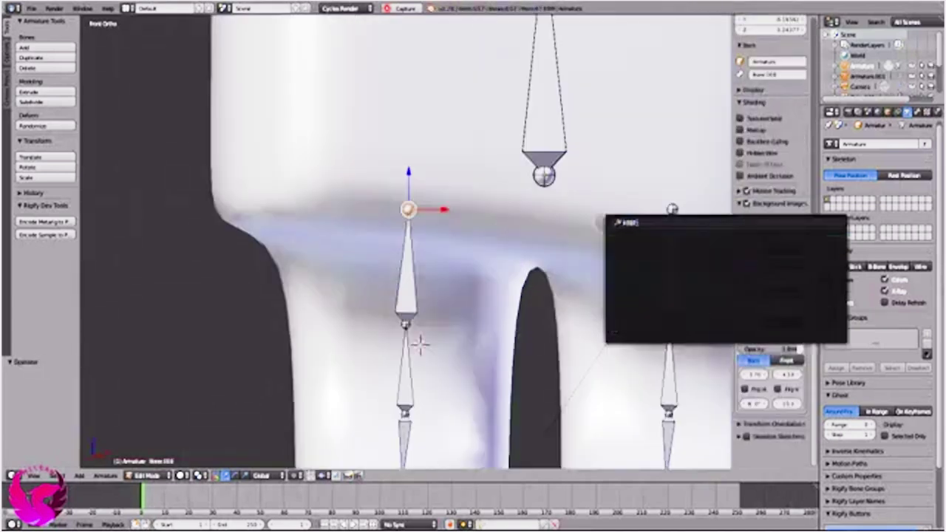
pyautogui.press('BackSpace')
pyautogui.press('BackSpace')
pyautogui.press('BackSpace')
pyautogui.press('BackSpace')
pyautogui.press('BackSpace')
pyautogui.press('BackSpace')
pyautogui.write('sel')
pyautogui.press('BackSpace')
pyautogui.press('BackSpace')
pyautogui.press('BackSpace')
pyautogui.press('Return')
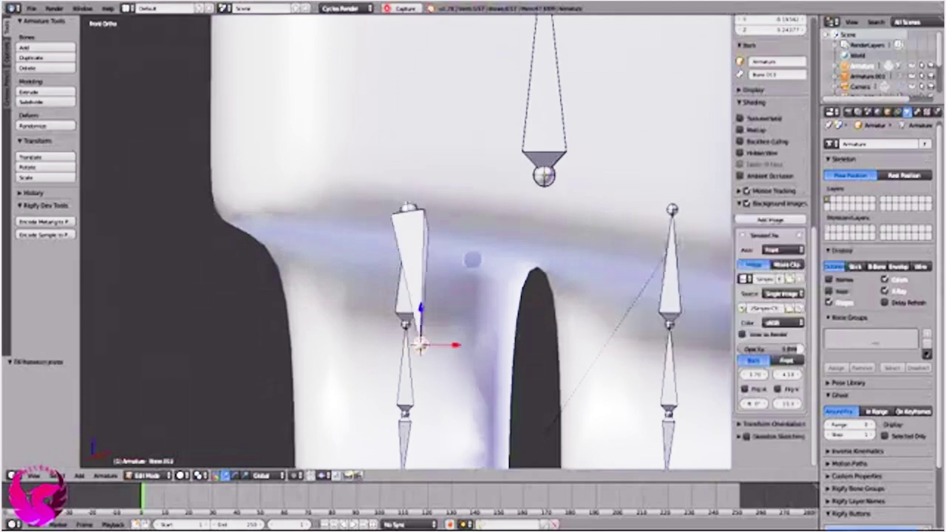
pyautogui.hotkey('ctrl', 'z')
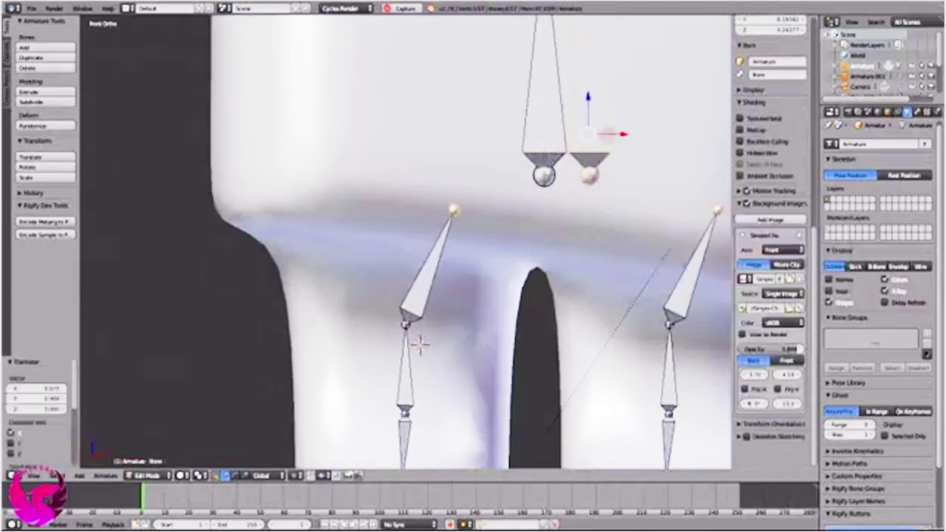
pyautogui.hotkey('ctrl', 'z')
pyautogui.scroll(-4, 419, 344)
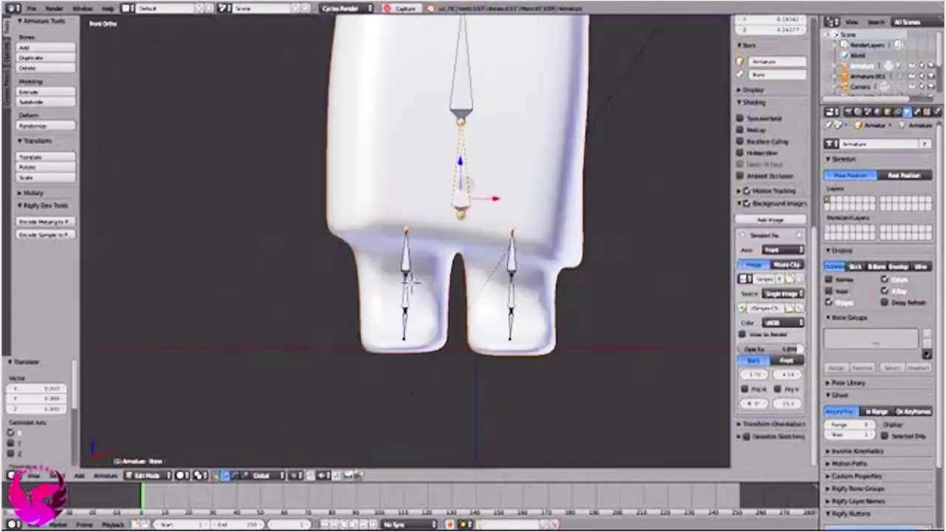
# Step: Reselect the armature, re-enter Edit Mode and select the left upper leg bone
pyautogui.scroll(3, 465, 221)
pyautogui.press('Tab')
pyautogui.rightClick(465, 222)
pyautogui.moveTo(465, 221); pyautogui.dragTo(517, 192, button='middle')
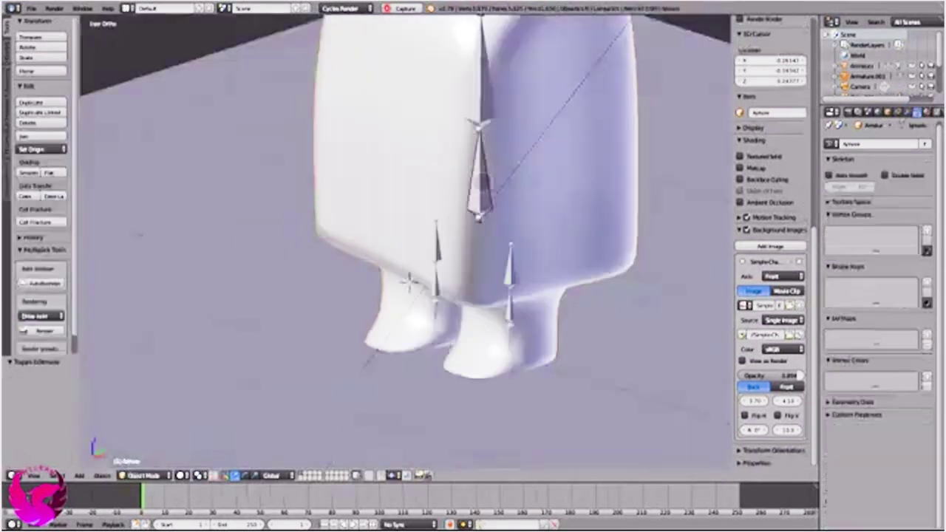
pyautogui.rightClick(479, 170)
pyautogui.scroll(2, 479, 170)
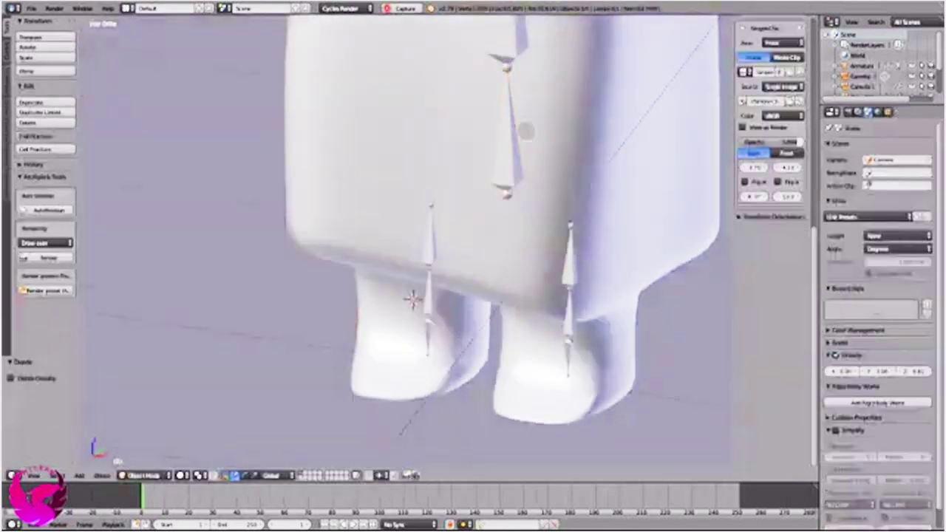
pyautogui.press('Tab')
pyautogui.moveTo(518, 192); pyautogui.dragTo(558, 174, button='middle')
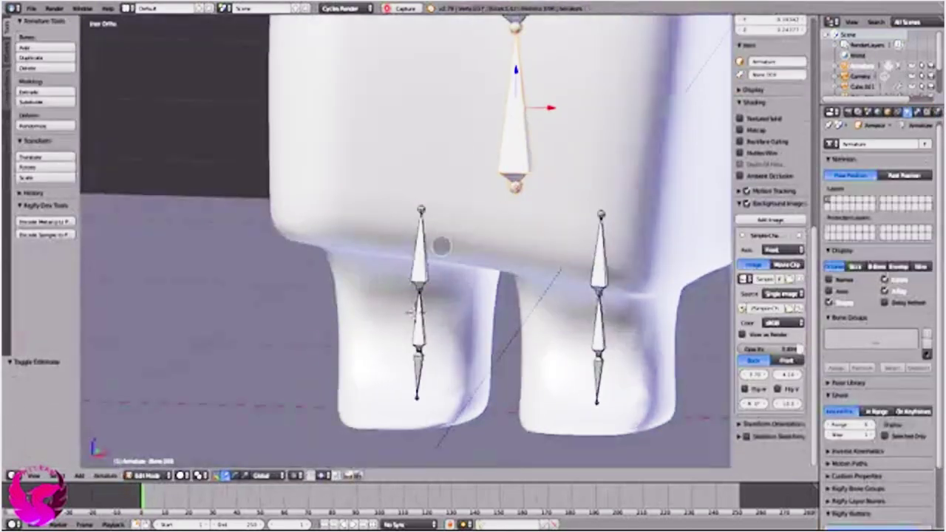
pyautogui.rightClick(441, 247)
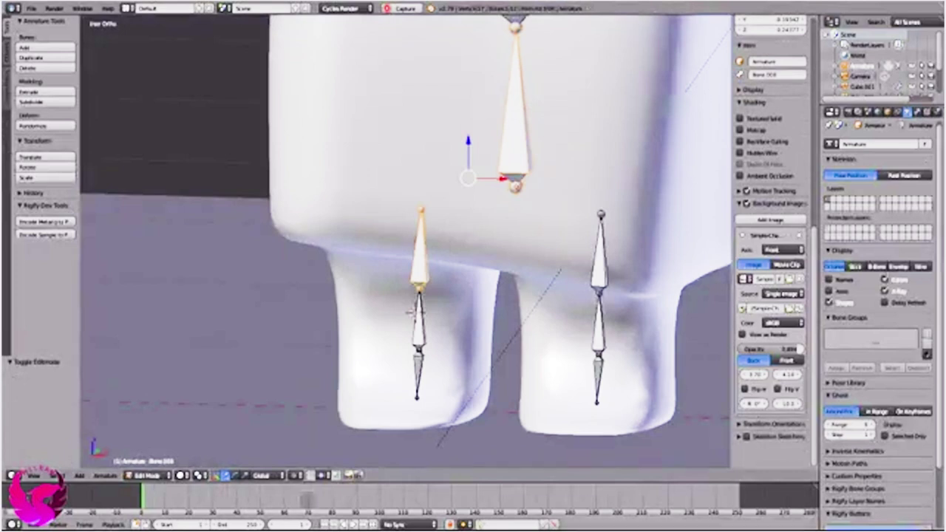
# Step: Parent both upper leg bones to the lowest spine bone with Keep Offset
pyautogui.hotkey('ctrl', 'p')
pyautogui.click(419, 242)
pyautogui.click(598, 259)
pyautogui.keyDown('shift'); pyautogui.click(419, 255); pyautogui.keyUp('shift')
pyautogui.keyDown('shift'); pyautogui.click(515, 159); pyautogui.keyUp('shift')
pyautogui.hotkey('ctrl', 'p')
pyautogui.click(476, 202)
pyautogui.moveTo(513, 190)
pyautogui.mouseDown(button='middle')
pyautogui.moveTo(621, 255)
pyautogui.moveTo(577, 256)
pyautogui.moveTo(439, 385)
pyautogui.moveTo(483, 306)
pyautogui.mouseUp(button='middle')
# Step: Select all bones, return to Object Mode, and select the head sphere
pyautogui.press('a')
pyautogui.press('Tab')
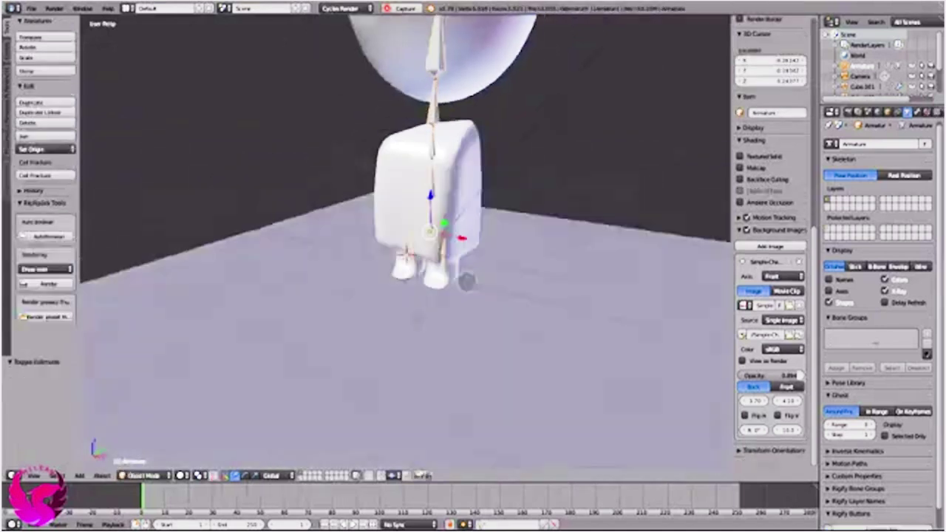
pyautogui.rightClick(429, 82)
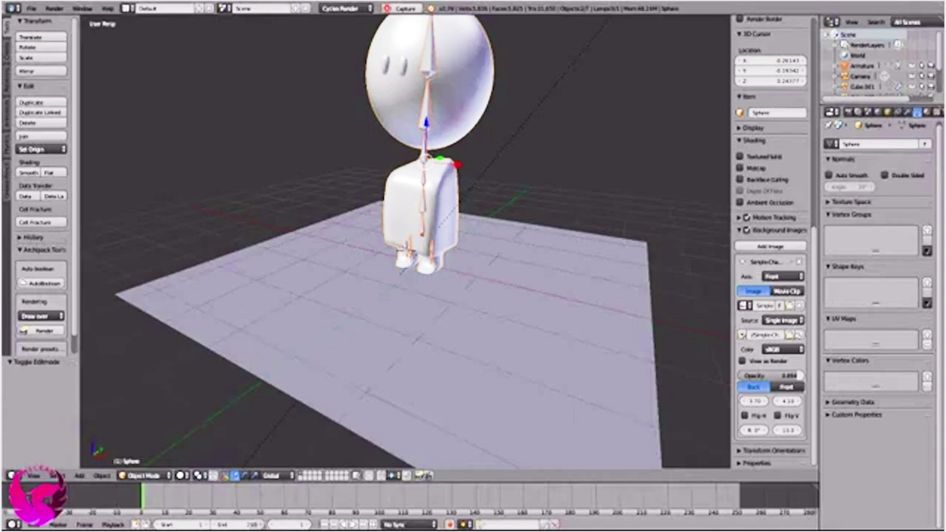
# Step: Parent the character meshes to the armature with plain Object parenting
pyautogui.hotkey('ctrl', 'p')
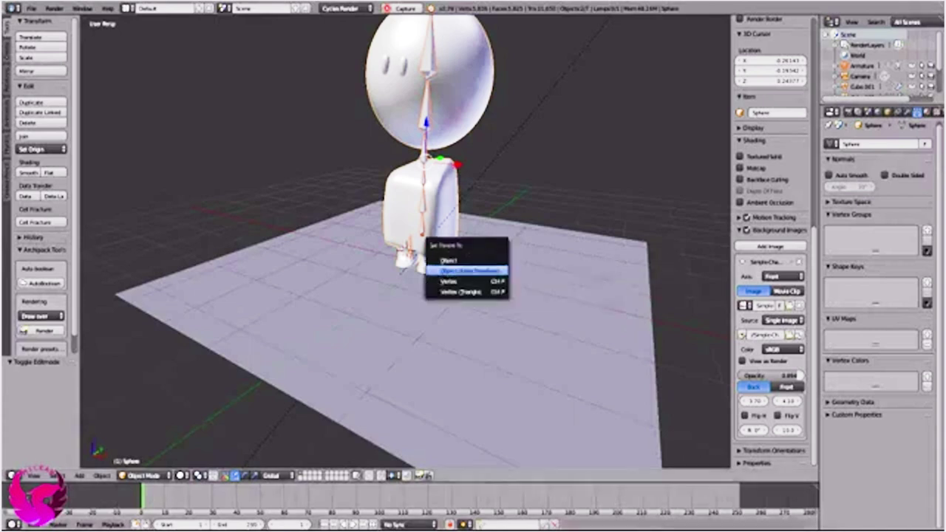
pyautogui.click(462, 260)
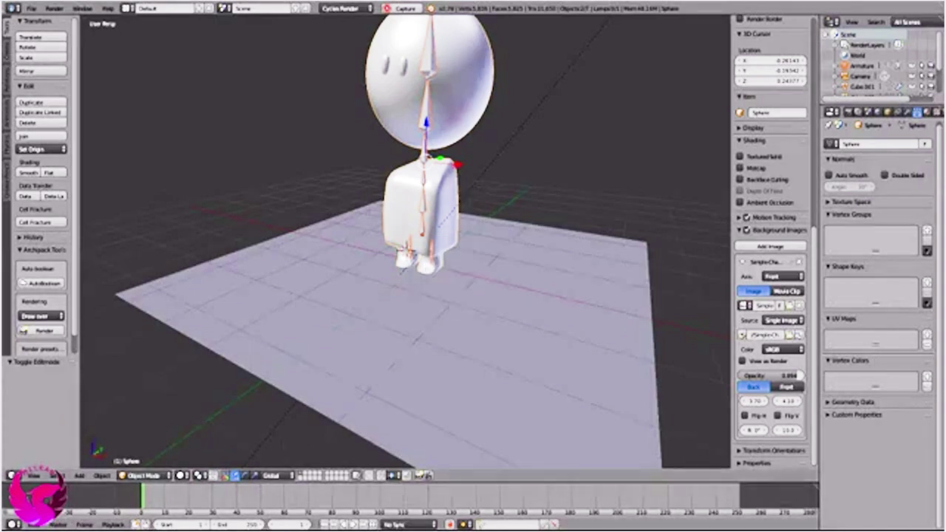
pyautogui.hotkey('ctrl', 'p')
pyautogui.click(480, 197)
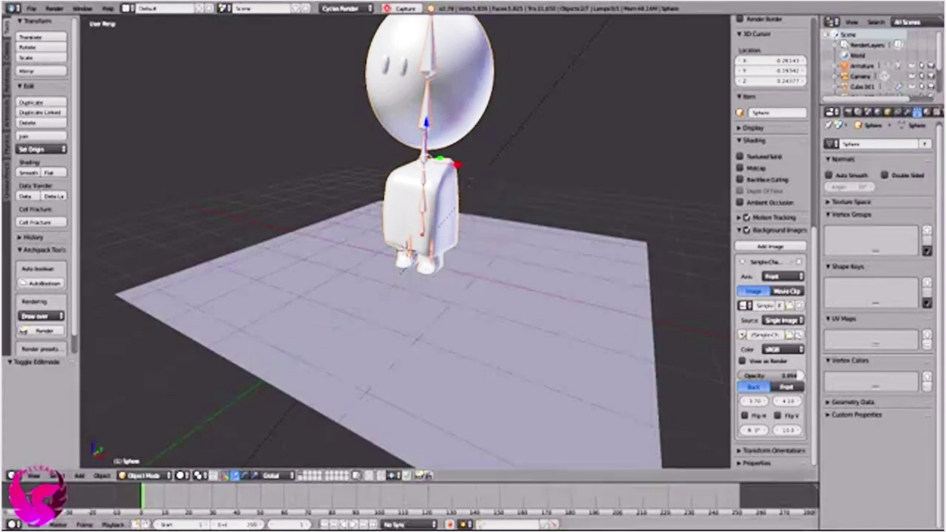
pyautogui.hotkey('ctrl', 'p')
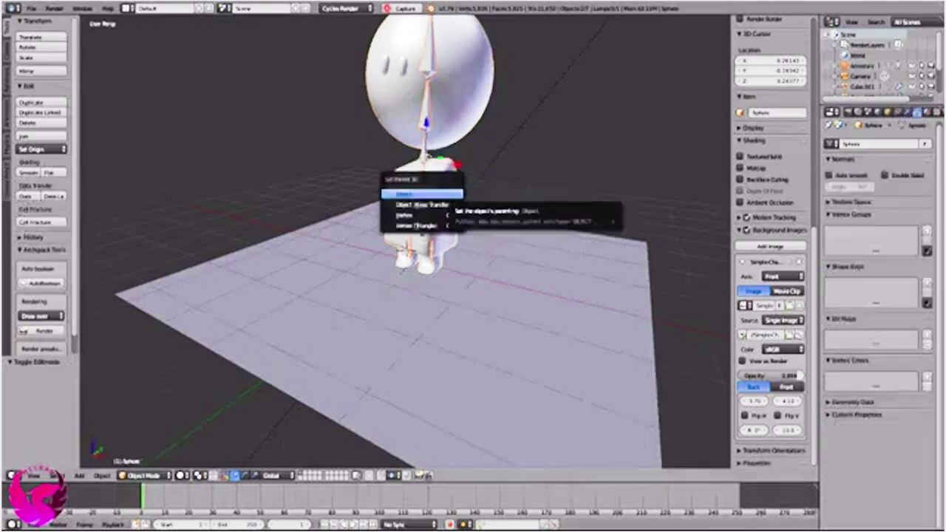
pyautogui.click(462, 196)
# Step: Parent the meshes to the armature With Automatic Weights and switch to Pose Mode
pyautogui.keyDown('shift'); pyautogui.rightClick(426, 111); pyautogui.keyUp('shift')
pyautogui.hotkey('ctrl', 'p')
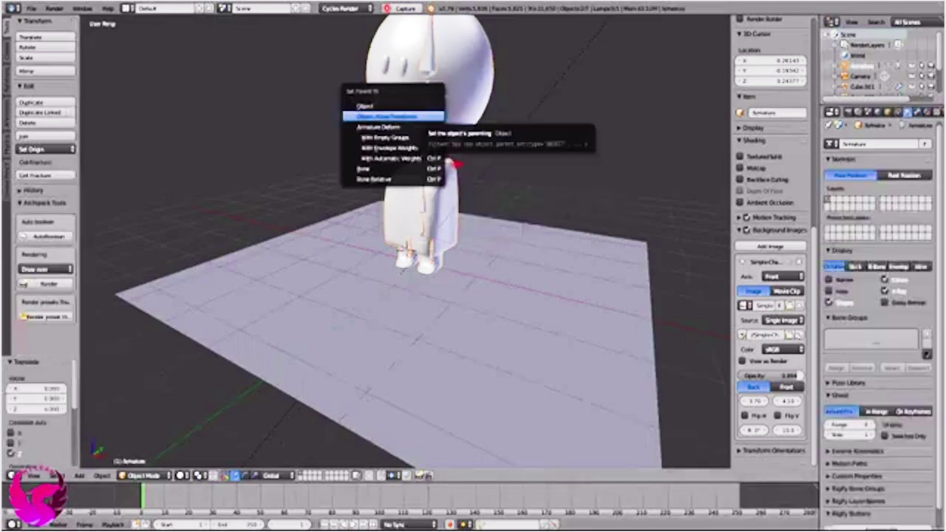
pyautogui.click(436, 158)
pyautogui.scroll(4, 429, 221)
pyautogui.click(144, 475)
pyautogui.click(141, 442)
pyautogui.moveTo(281, 344); pyautogui.dragTo(311, 317, button='middle')
# Step: Rotate the head bone to tilt the head sphere, then cancel so the head stays upright
pyautogui.scroll(5, 443, 354)
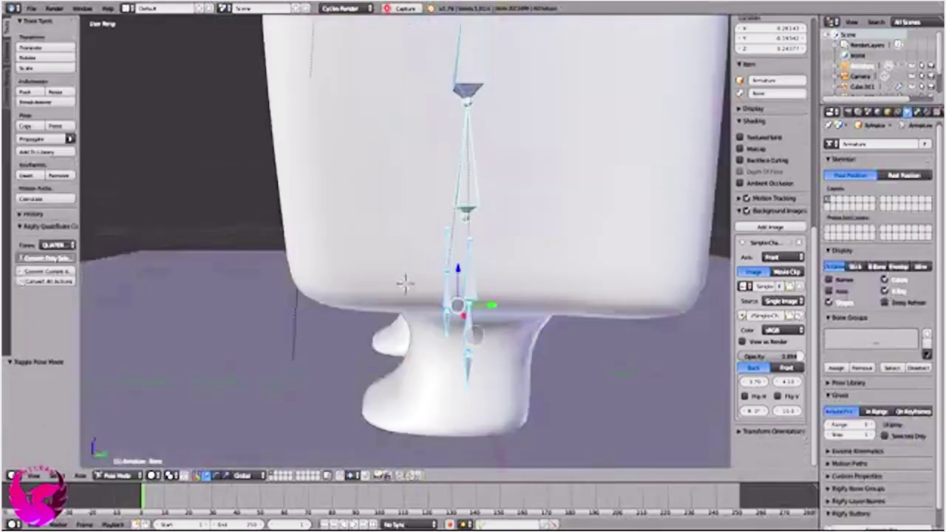
pyautogui.scroll(-5, 473, 295)
pyautogui.moveTo(473, 295)
pyautogui.mouseDown(button='middle')
pyautogui.moveTo(473, 244)
pyautogui.moveTo(488, 281)
pyautogui.mouseUp(button='middle')
pyautogui.rightClick(427, 60)
pyautogui.press('r')
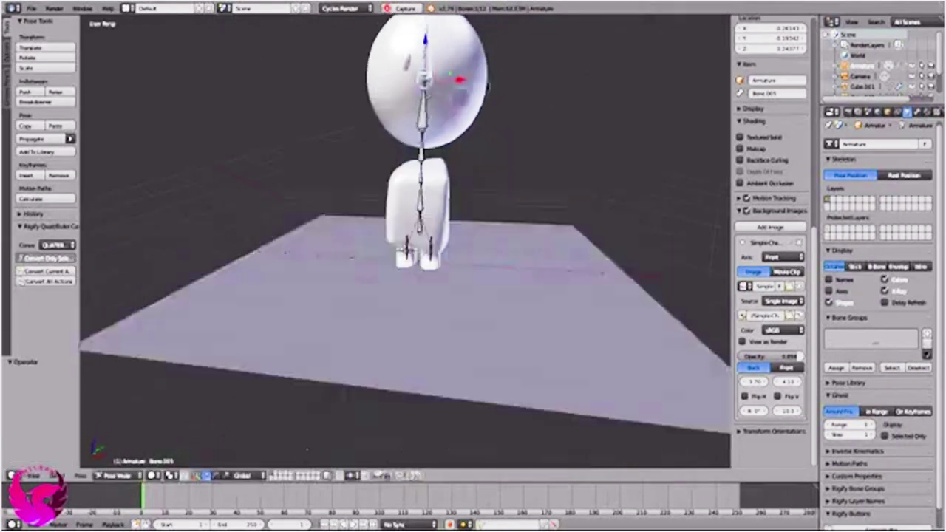
pyautogui.press('r')
pyautogui.moveTo(405, 244); pyautogui.dragTo(405, 281, button='middle')
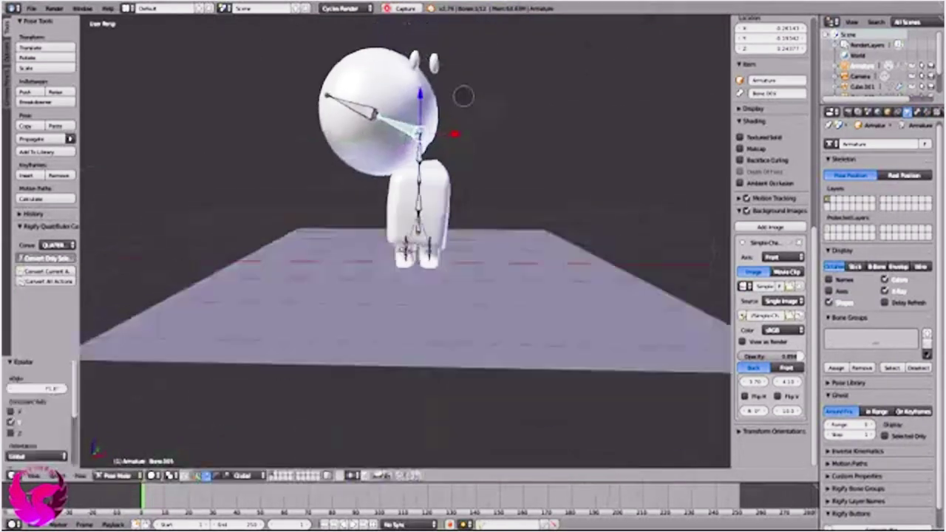
pyautogui.rightClick(422, 76)
pyautogui.moveTo(422, 77); pyautogui.dragTo(526, 74, button='middle')
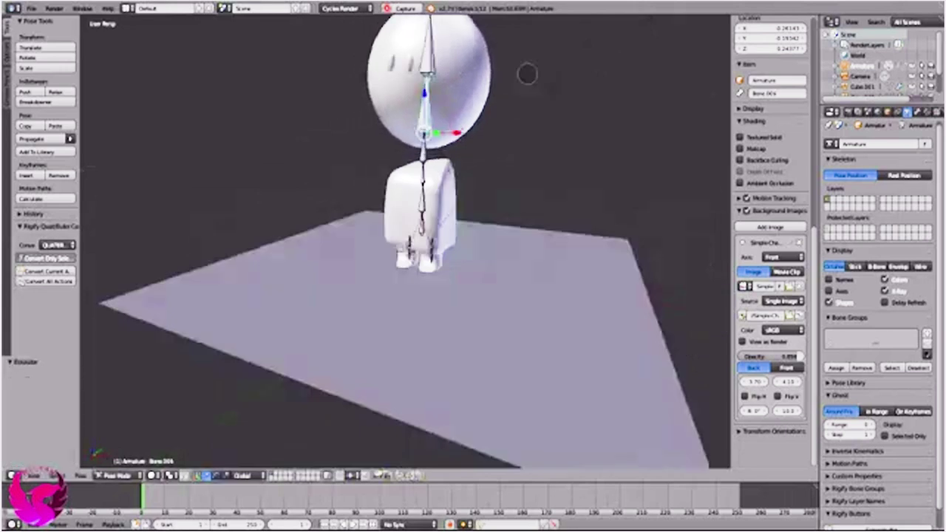
pyautogui.scroll(3, 515, 127)
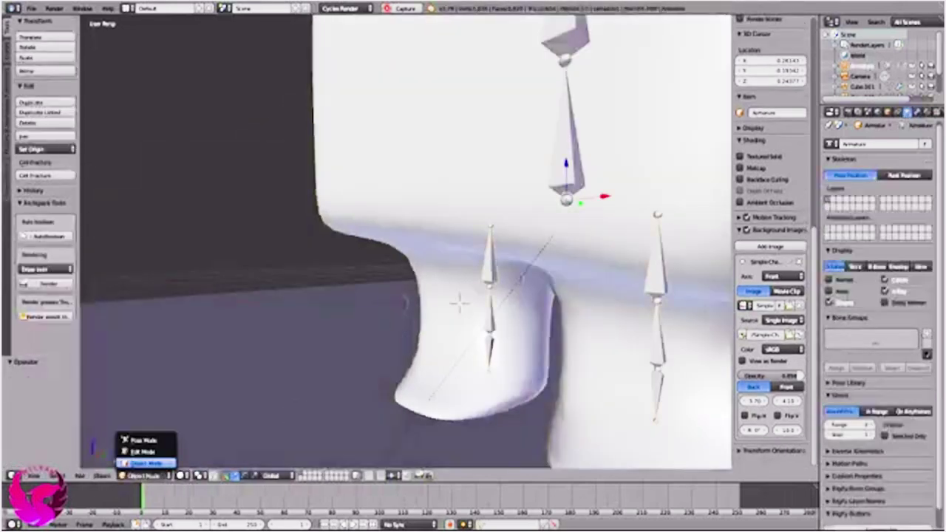
# Step: Cycle the armature through Edit and Pose Mode, then parent the body mesh to it as Object
pyautogui.click(143, 451)
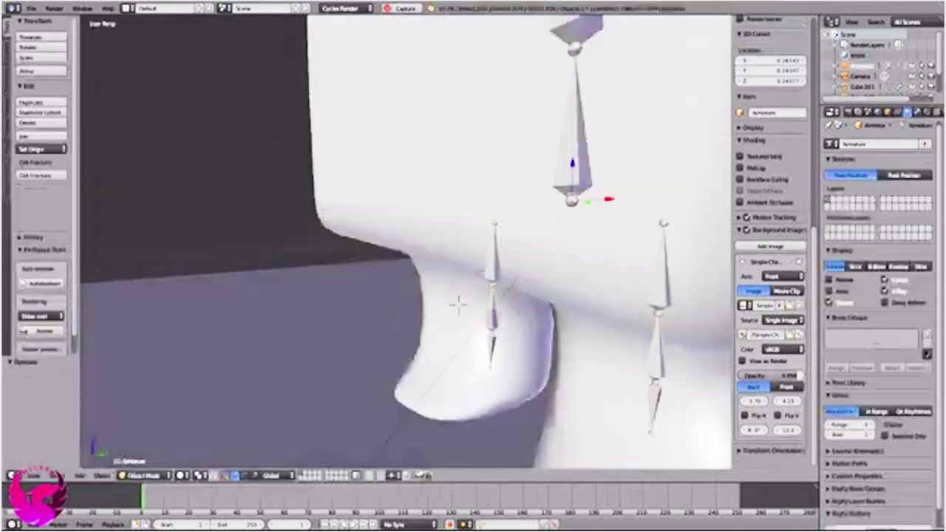
pyautogui.click(144, 476)
pyautogui.click(144, 440)
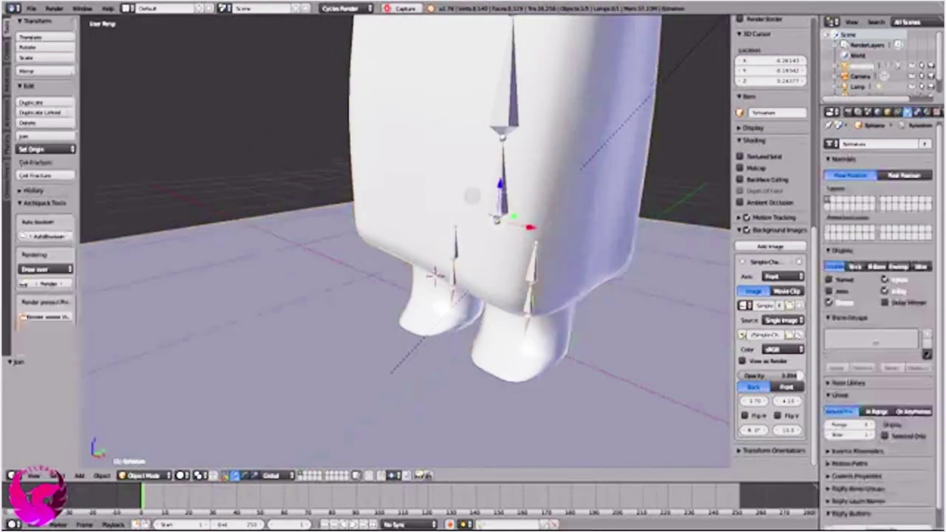
pyautogui.hotkey('ctrl', 'p')
pyautogui.hotkey('ctrl', 'p')
pyautogui.click(378, 137)
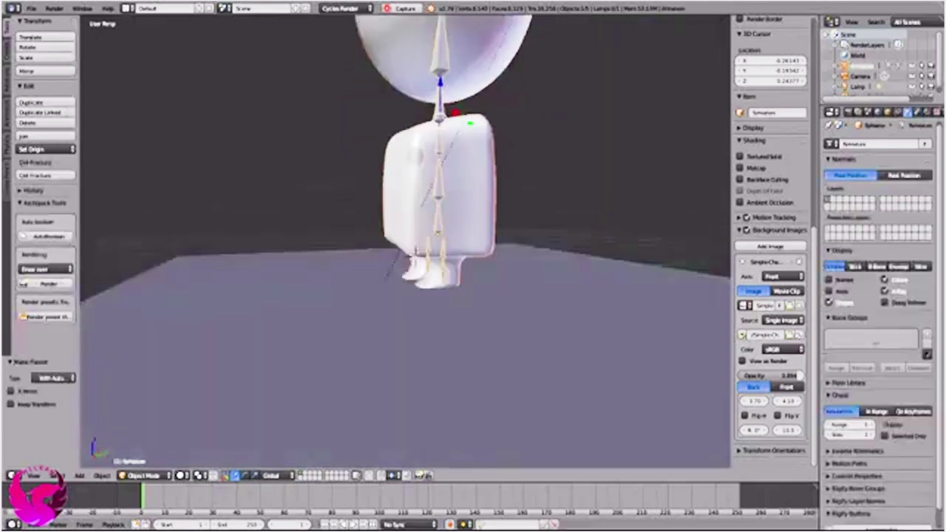
# Step: Put the rig back into Pose Mode with Ctrl+Tab and view it from a lower angle
pyautogui.press('g')
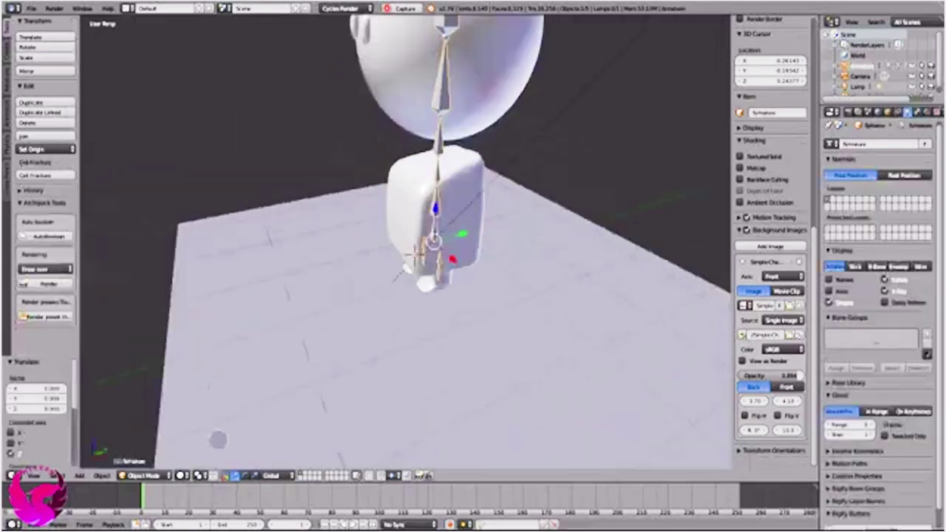
pyautogui.hotkey('ctrl', 'Tab')
pyautogui.moveTo(279, 351); pyautogui.dragTo(501, 111, button='middle')
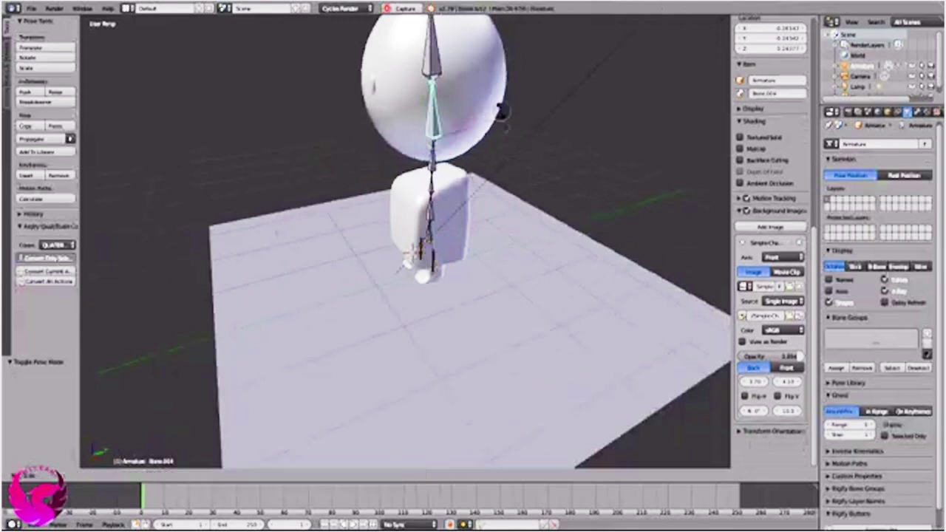
# Step: Tilt the head sideways with its bone to test the rig
pyautogui.press('r')
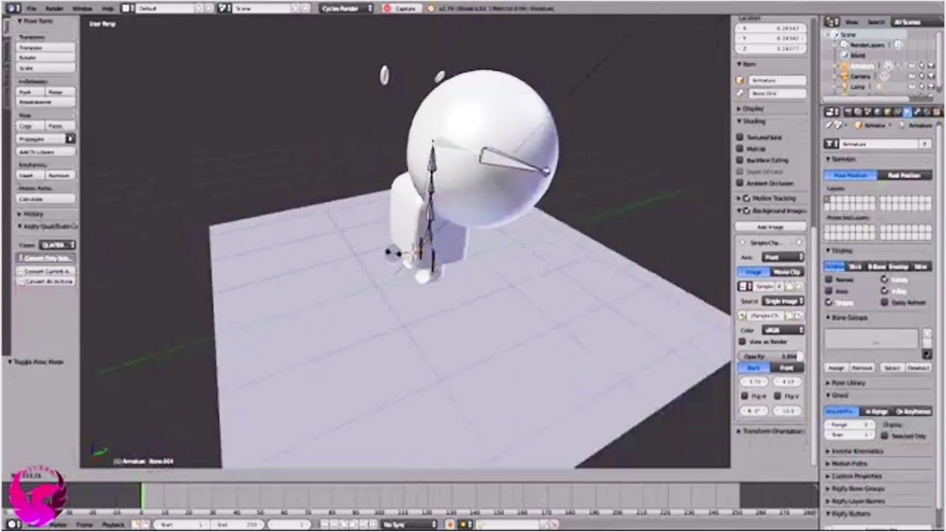
pyautogui.scroll(5, 495, 269)
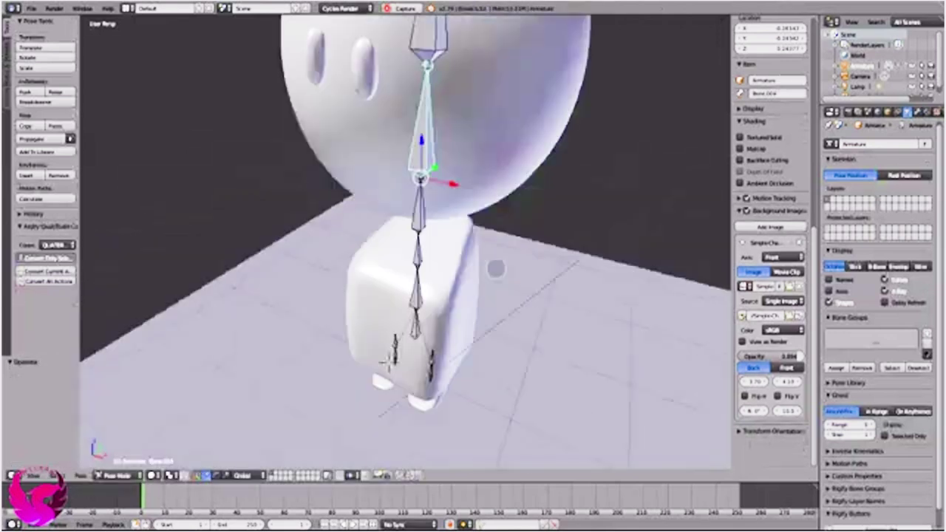
pyautogui.scroll(2, 495, 268)
# Step: From a front view, turn off armature X-Ray so the bones stay hidden inside the body
pyautogui.moveTo(480, 313); pyautogui.dragTo(416, 185, button='middle')
pyautogui.scroll(-6, 416, 186)
pyautogui.scroll(-1, 416, 185)
pyautogui.moveTo(458, 222); pyautogui.dragTo(414, 222, button='middle')
pyautogui.scroll(-1, 879, 295)
pyautogui.click(885, 271)
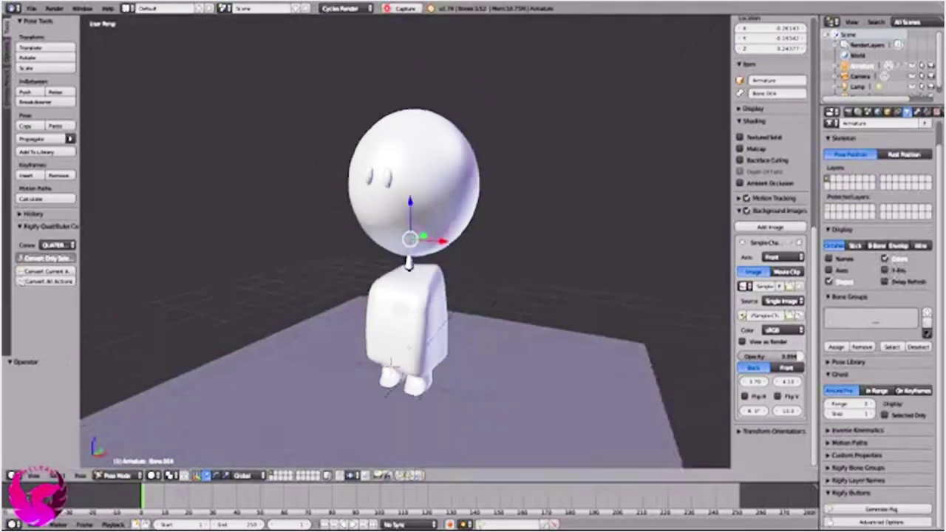
pyautogui.click(153, 475)
# Step: Switch the viewport to Rendered shading and run a quick test render
pyautogui.click(164, 406)
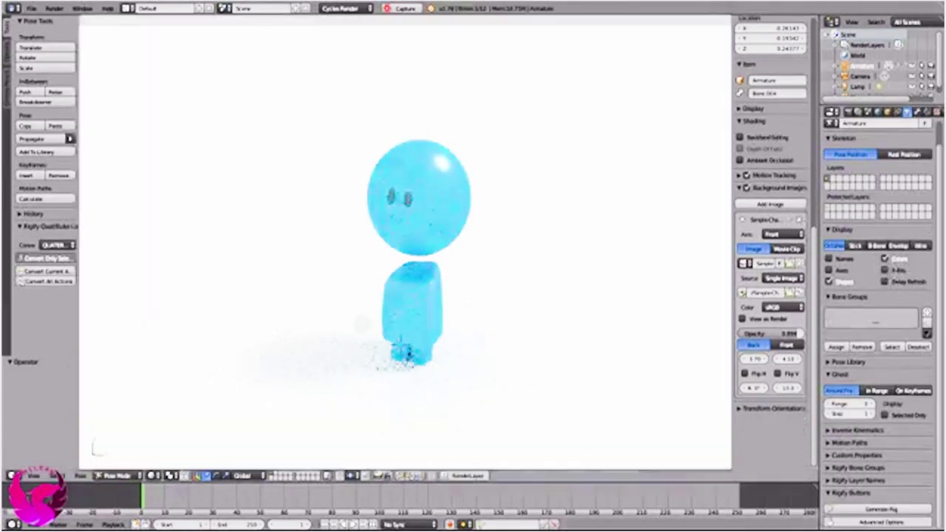
pyautogui.click(845, 111)
pyautogui.click(844, 160)
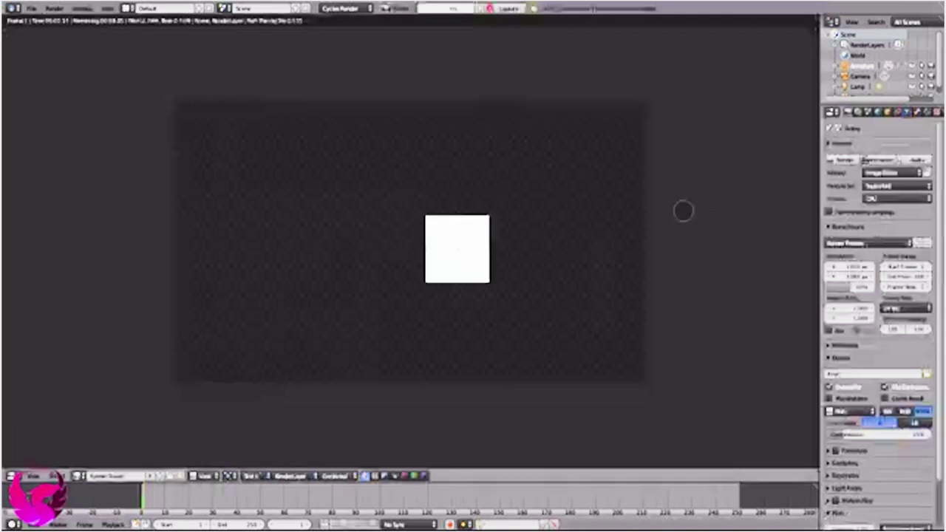
pyautogui.press('Escape')
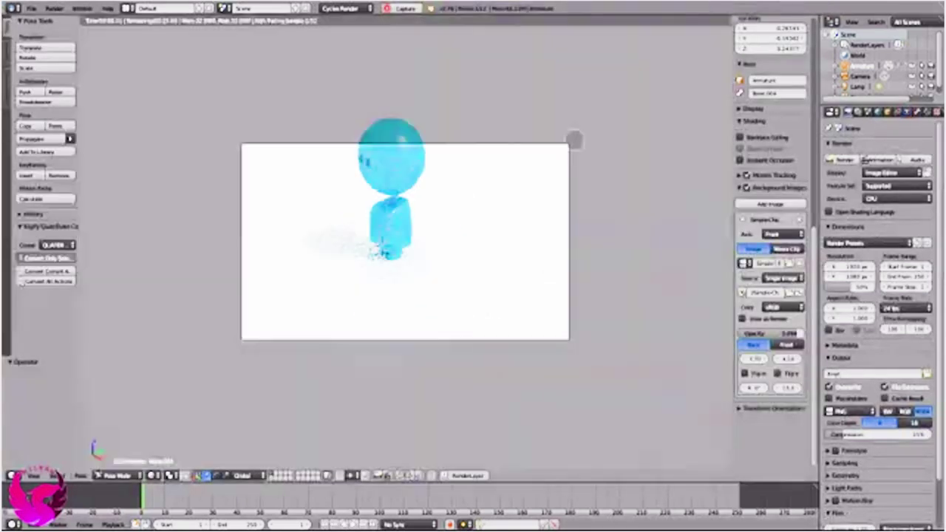
# Step: Move the camera in a second 3D view to frame the character, render with F12, and go fullscreen
pyautogui.moveTo(728, 19); pyautogui.dragTo(356, 222)
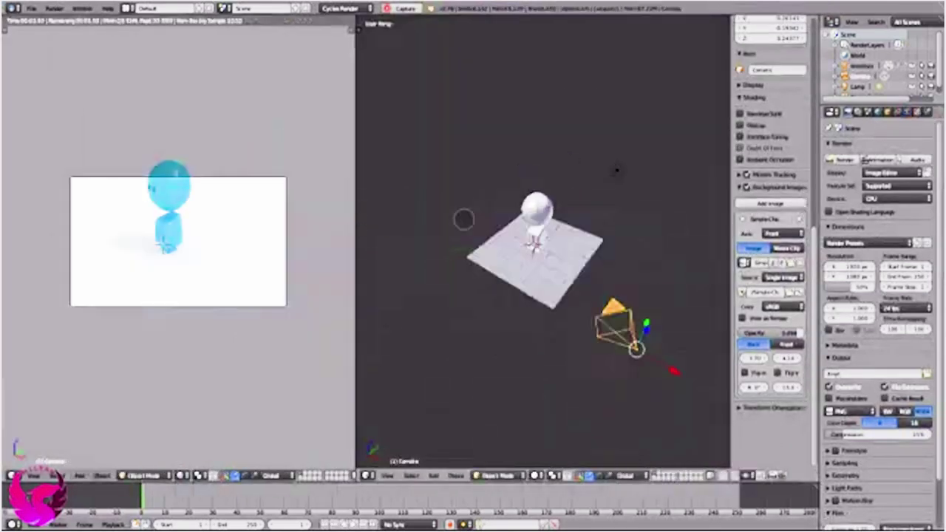
pyautogui.moveTo(616, 171); pyautogui.dragTo(596, 180, button='middle')
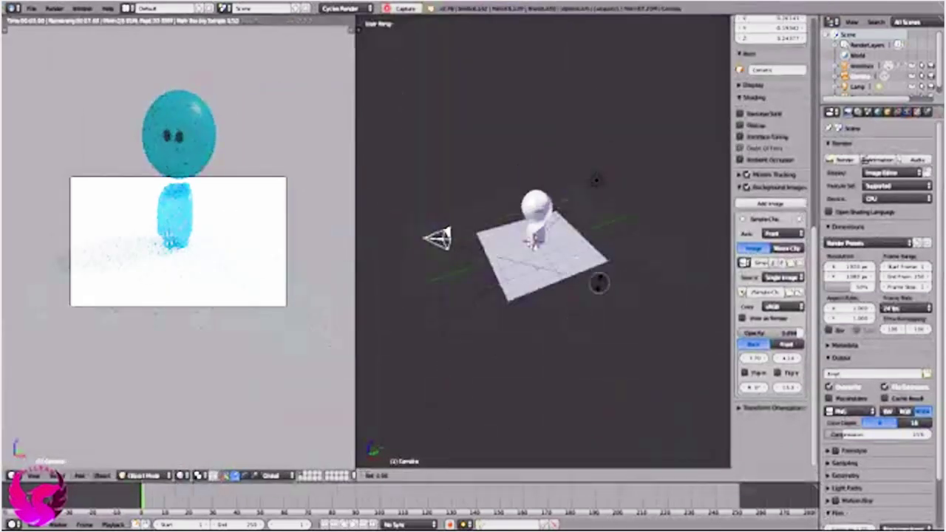
pyautogui.rightClick(437, 236)
pyautogui.press('g')
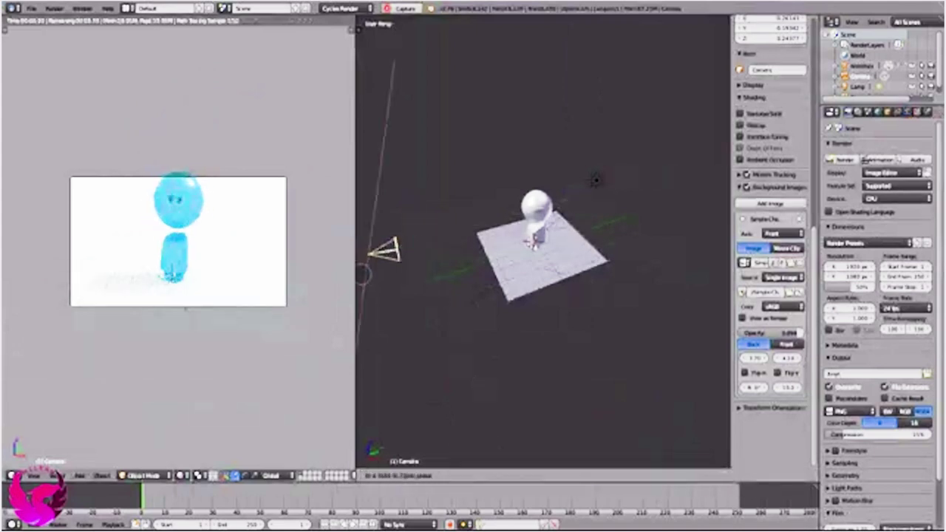
pyautogui.moveTo(362, 275); pyautogui.dragTo(608, 228, button='middle')
pyautogui.click(616, 185)
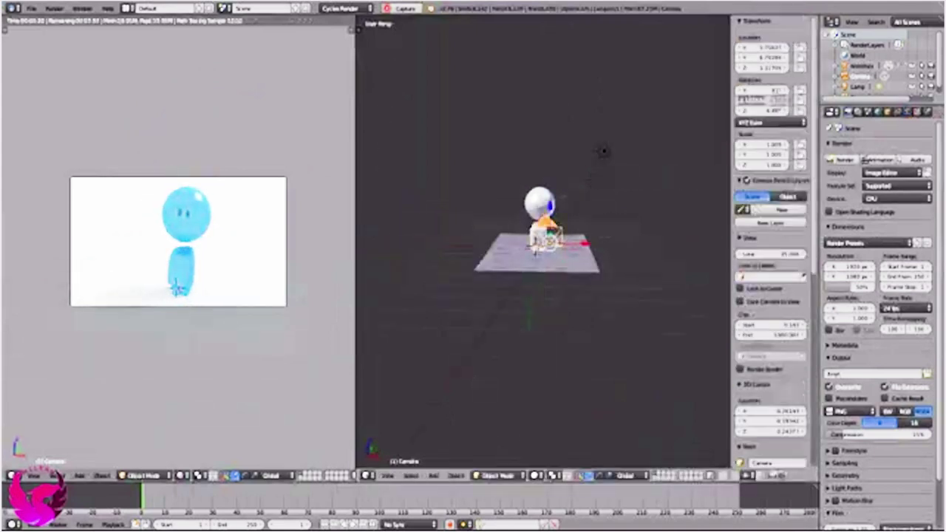
pyautogui.scroll(3, 242, 368)
pyautogui.scroll(-2, 242, 368)
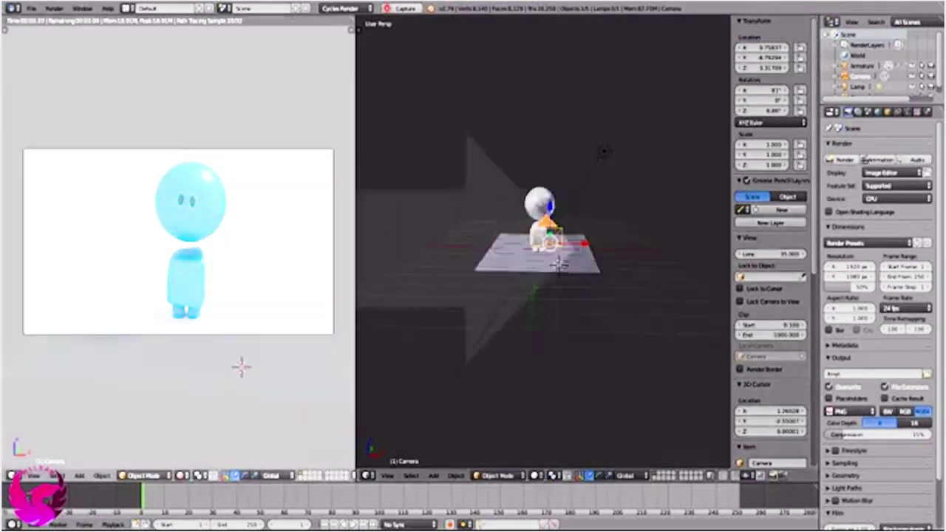
pyautogui.press('F12')
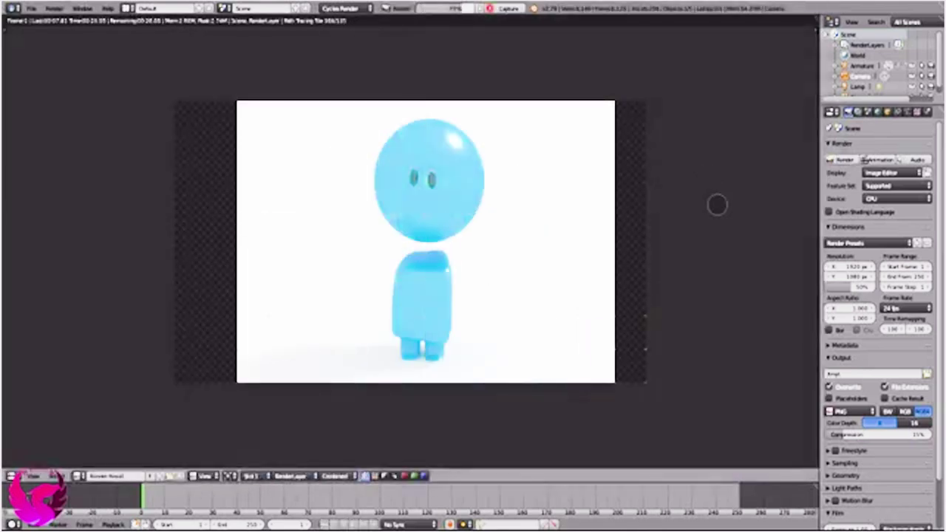
pyautogui.click(82, 8)
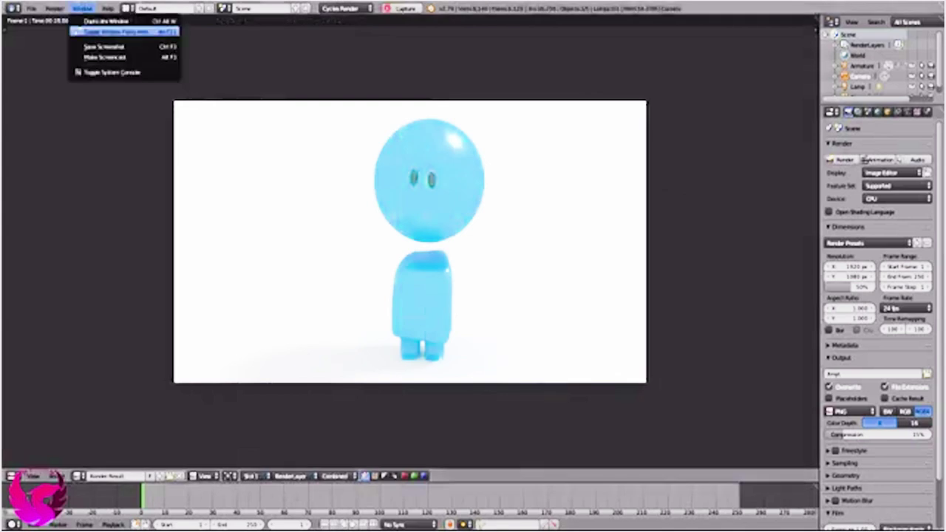